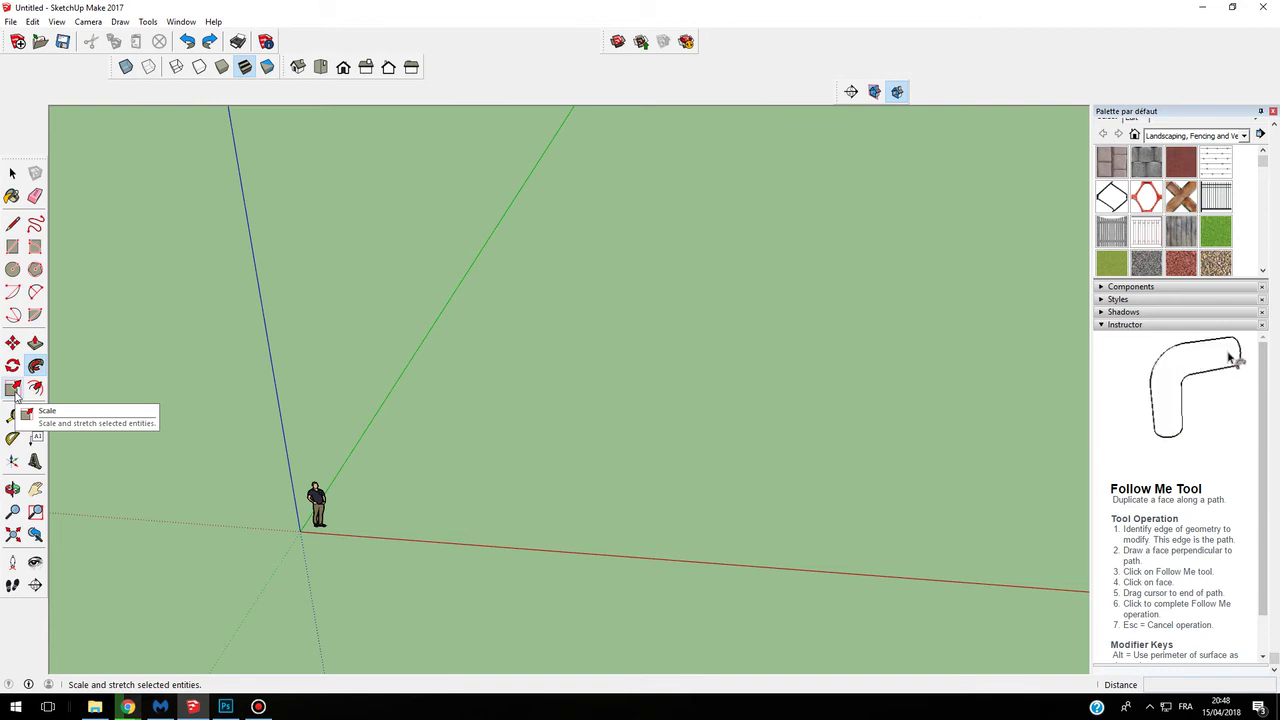
# Draw a rectangle about 8.81m by 8.60m on the ground in front of the axes
pyautogui.click(12, 248)
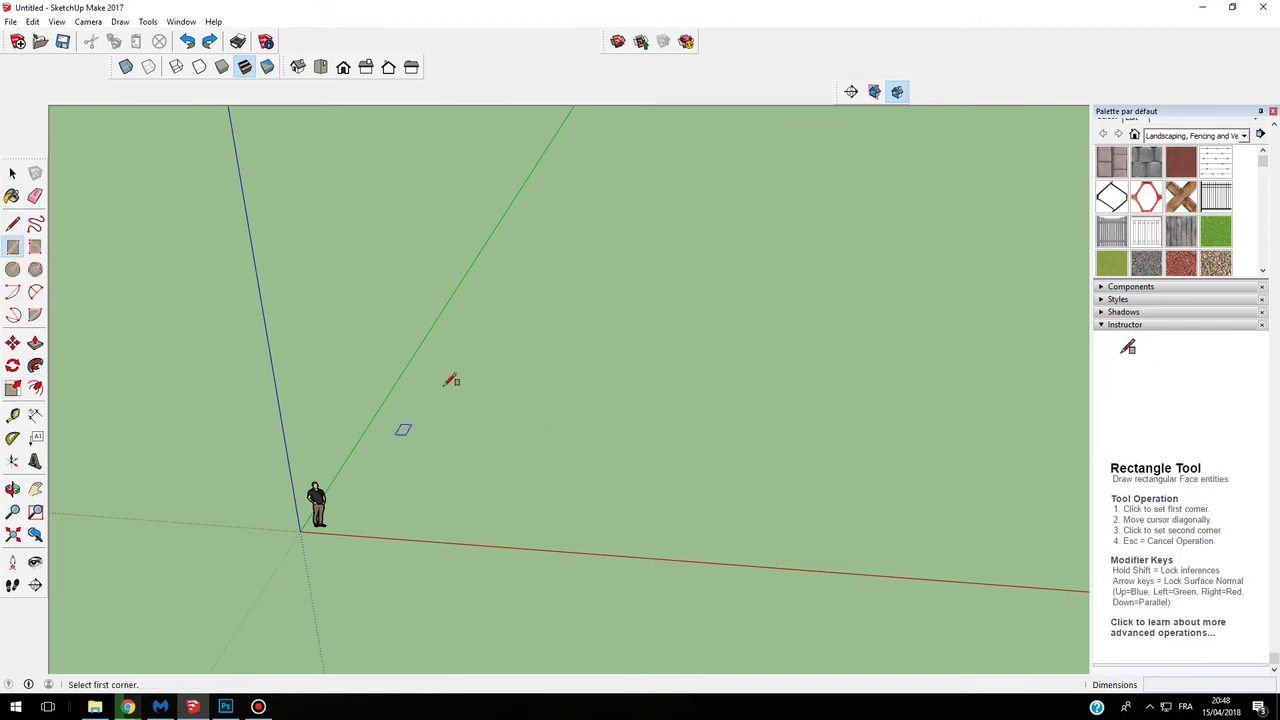
pyautogui.click(495, 380)
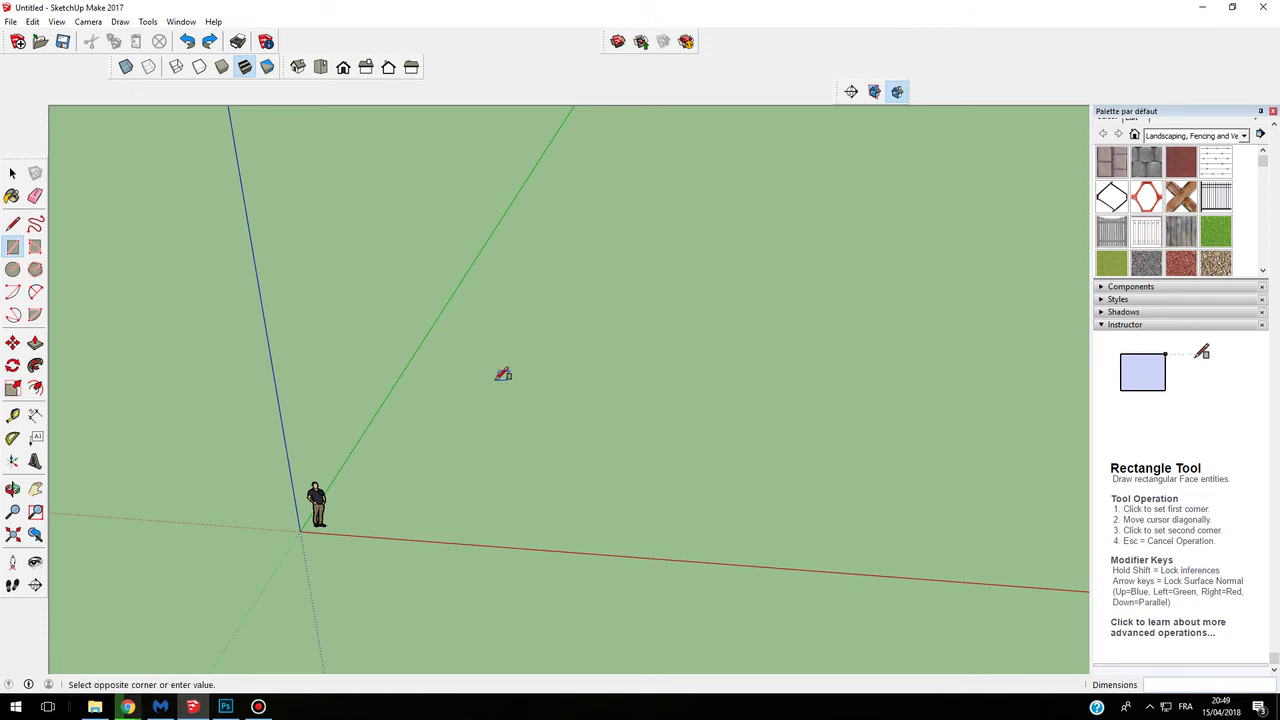
pyautogui.click(699, 504)
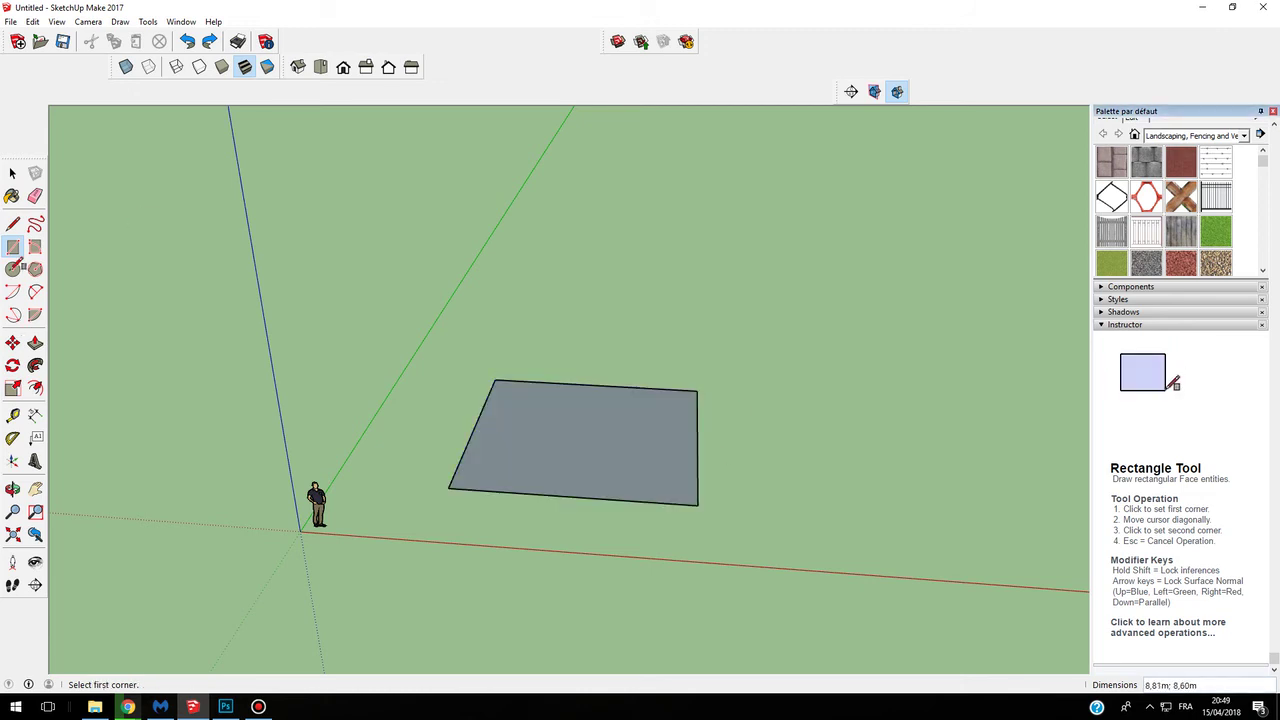
# Draw a circle of about 4.37m radius beyond the rectangle, then orbit the view
pyautogui.press('c')
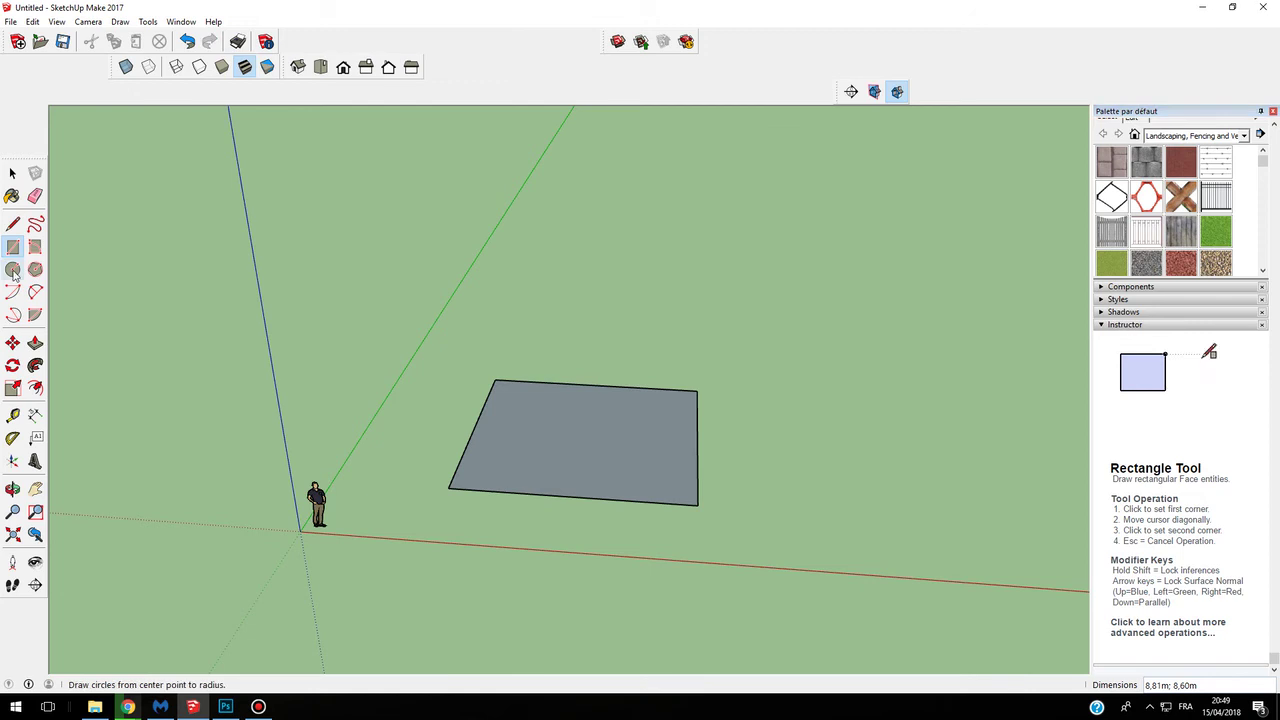
pyautogui.click(665, 340)
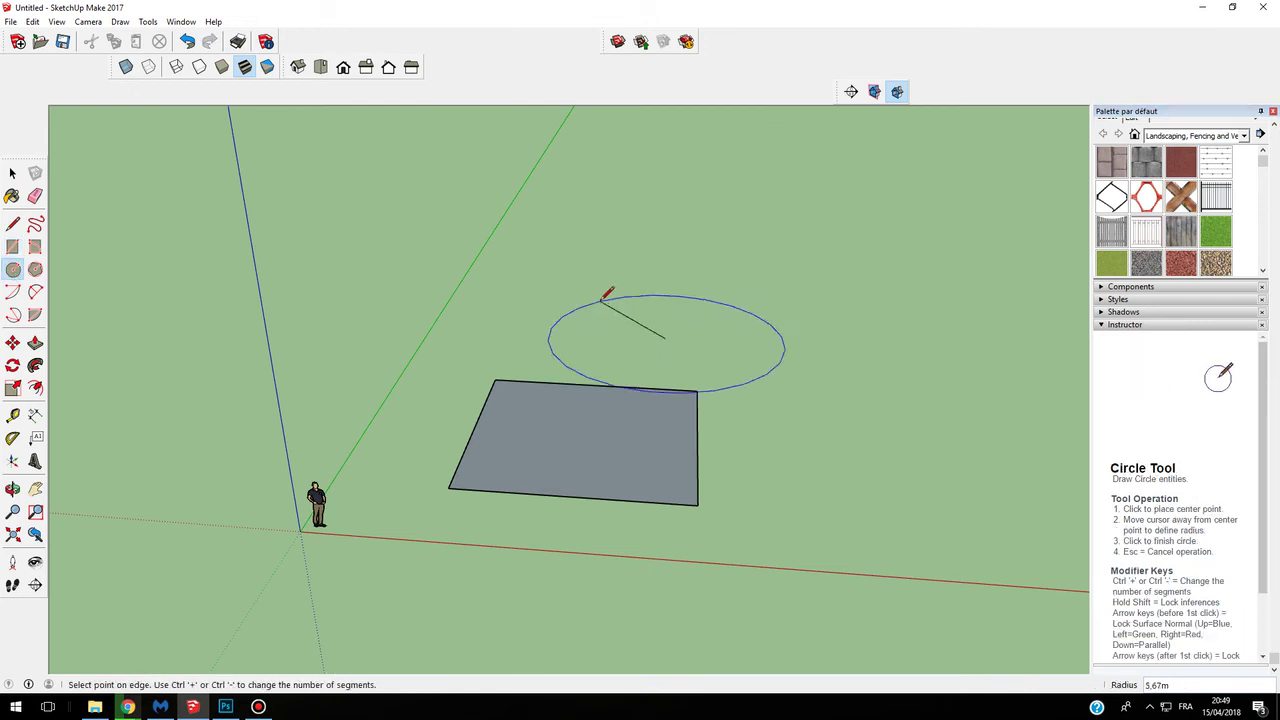
pyautogui.click(609, 310)
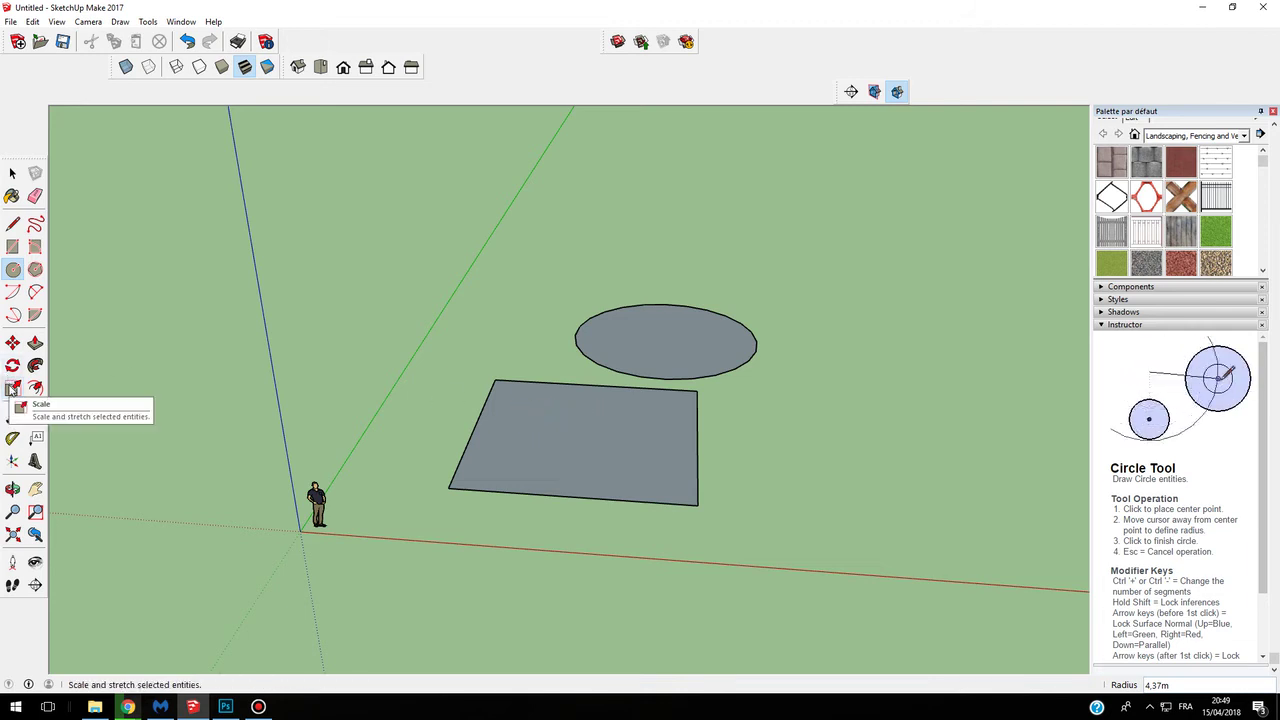
pyautogui.moveTo(665, 337); pyautogui.dragTo(640, 414, button='middle')
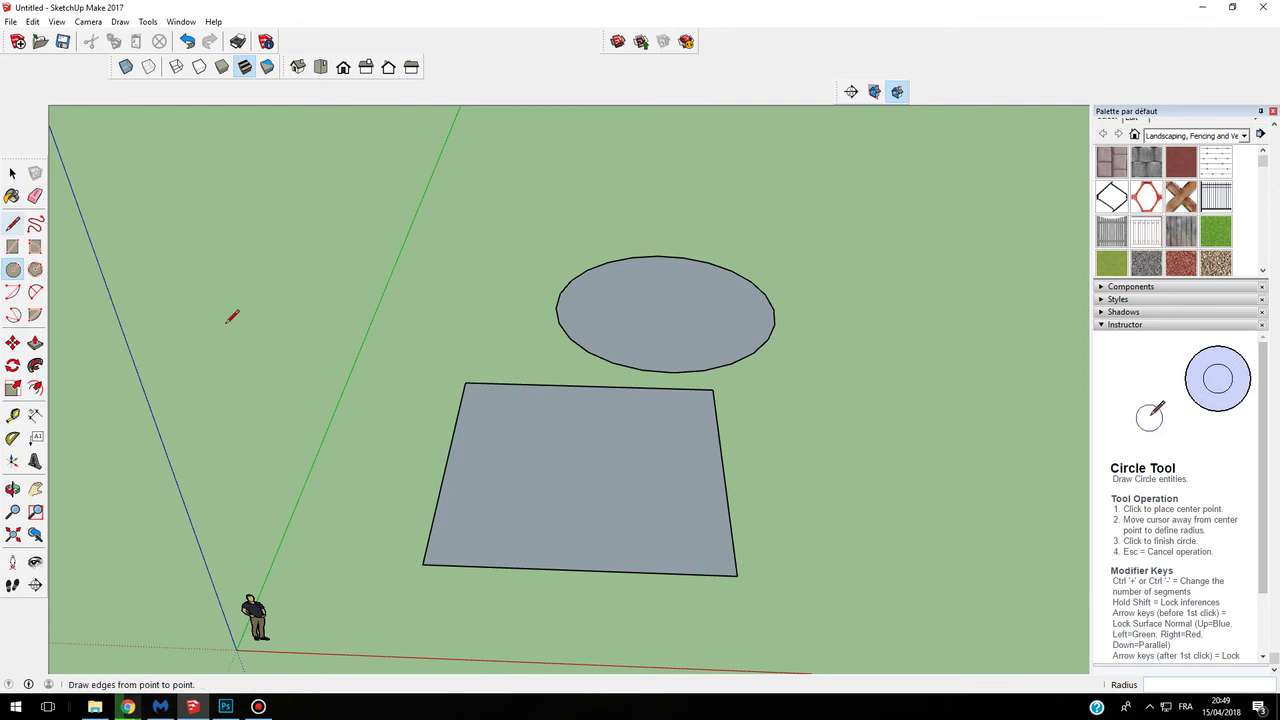
# Shrink the rectangle uniformly with the Scale tool's corner grip
pyautogui.press('c')
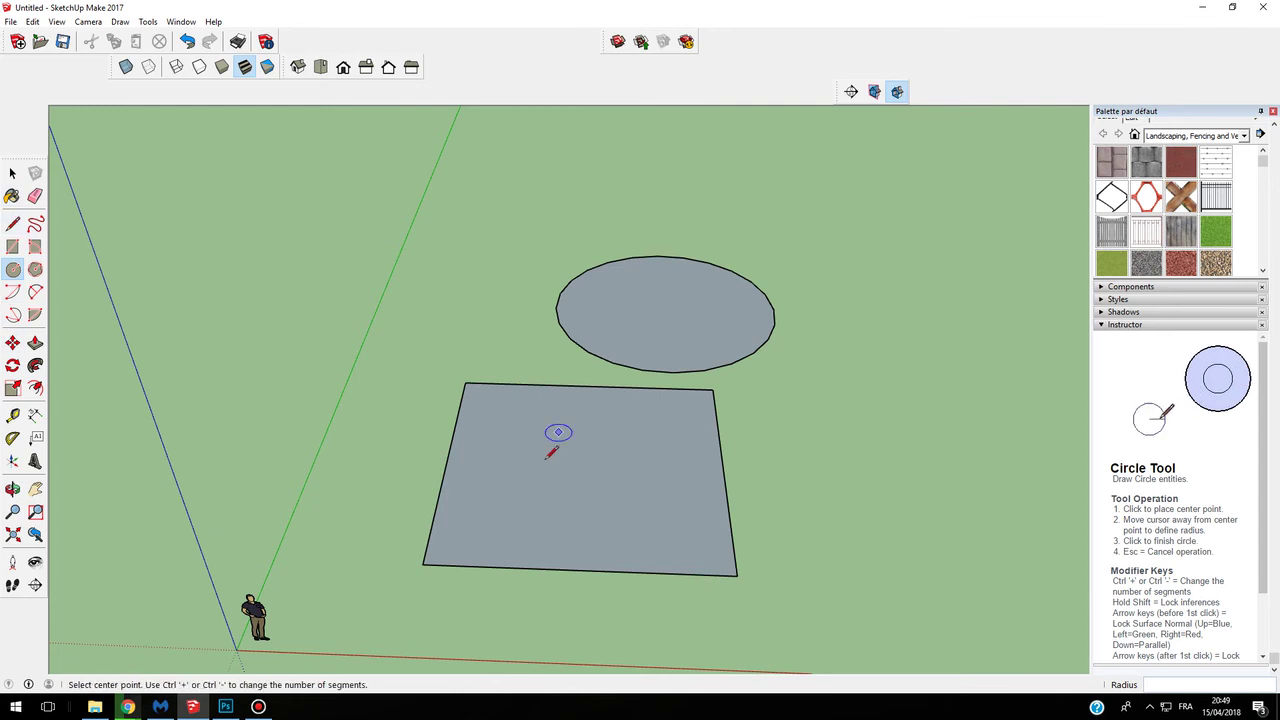
pyautogui.click(13, 390)
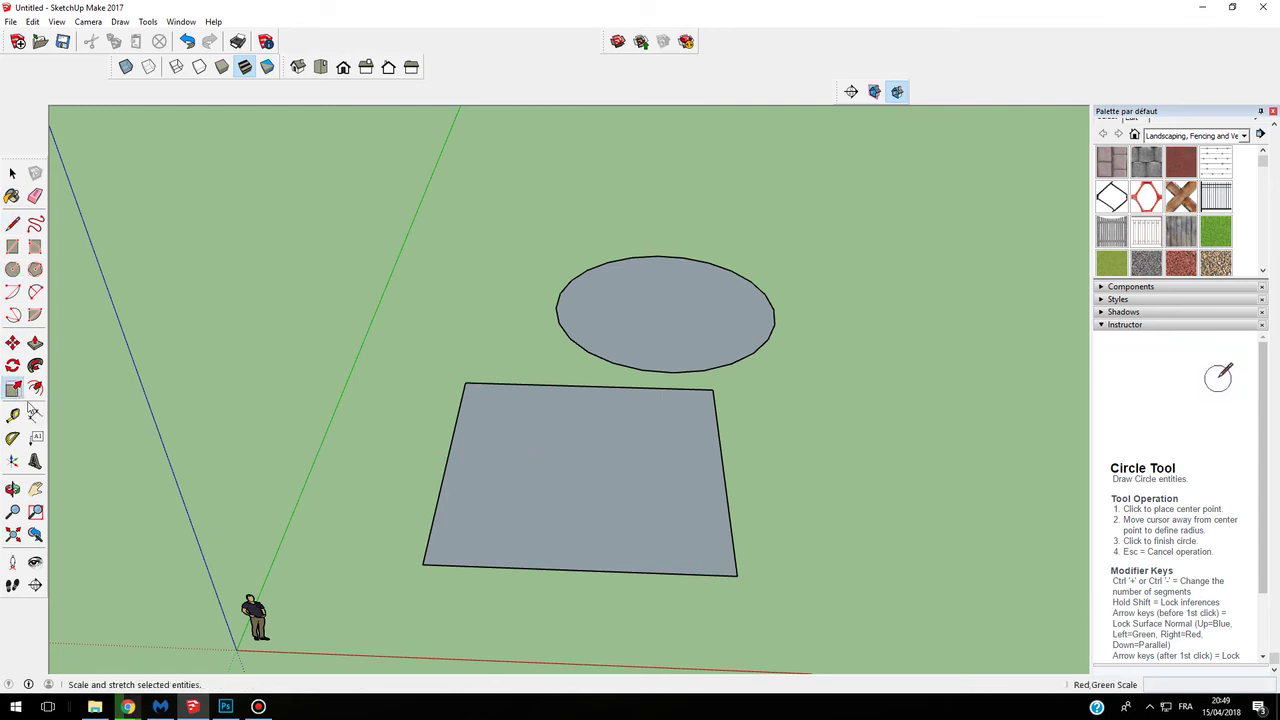
pyautogui.click(598, 434)
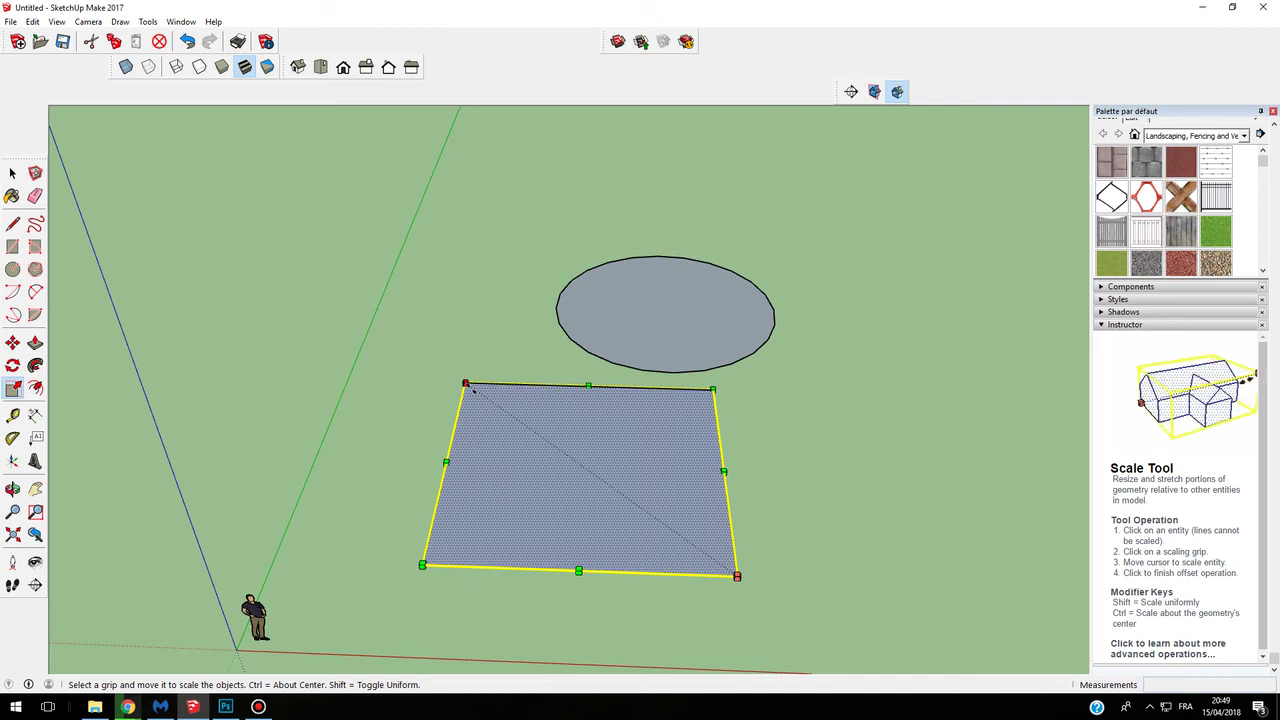
pyautogui.click(465, 382)
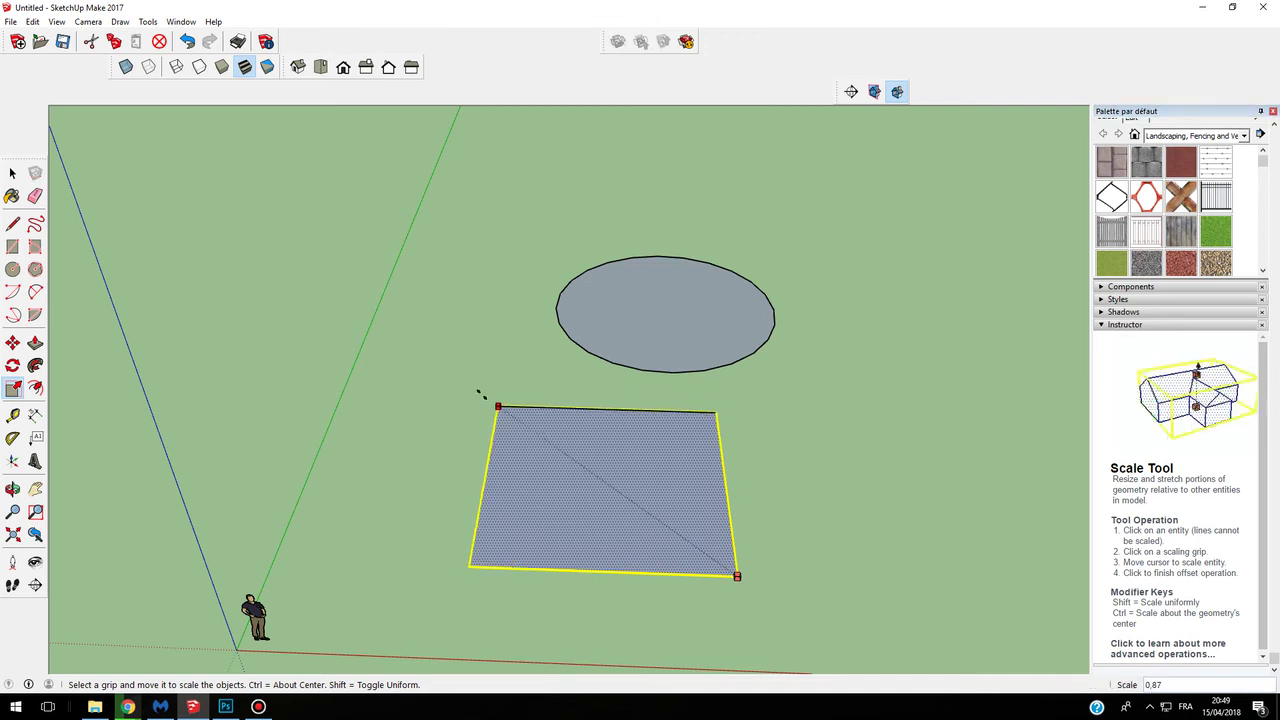
pyautogui.click(534, 466)
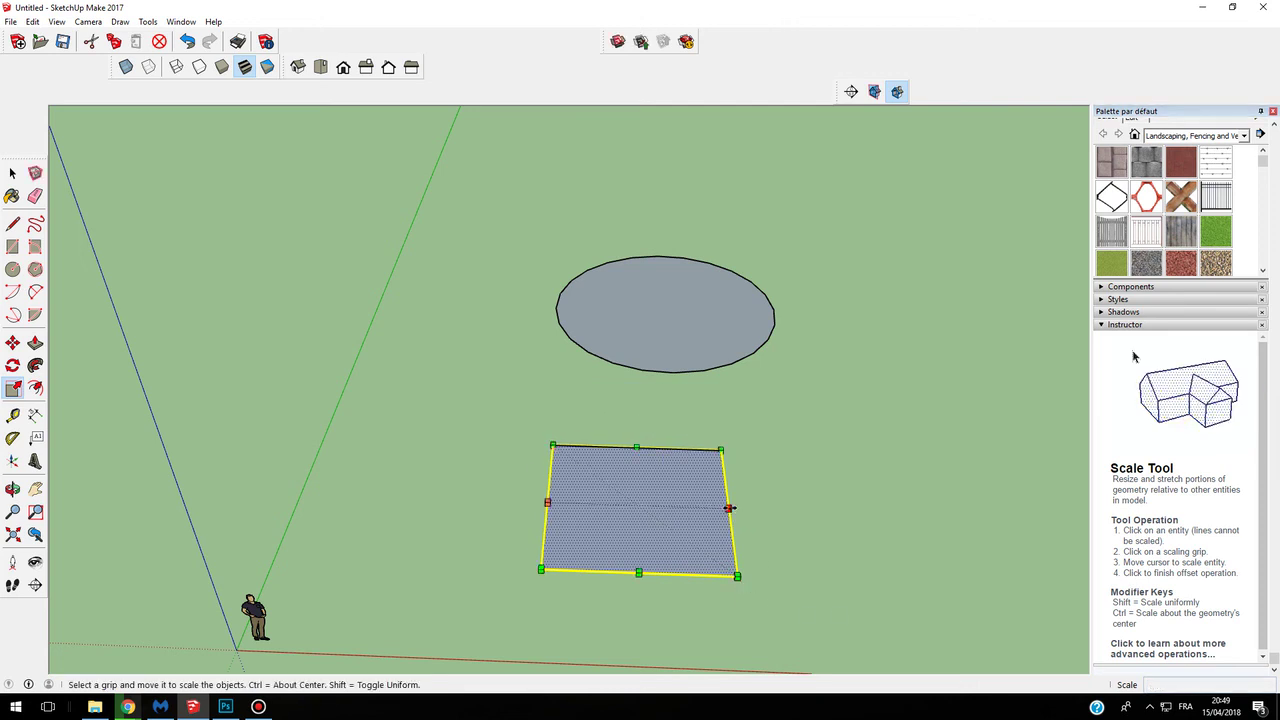
# Narrow it along red, shorten it along green, then enlarge it uniformly to match the circle
pyautogui.click(729, 508)
pyautogui.moveTo(594, 447); pyautogui.dragTo(592, 503)
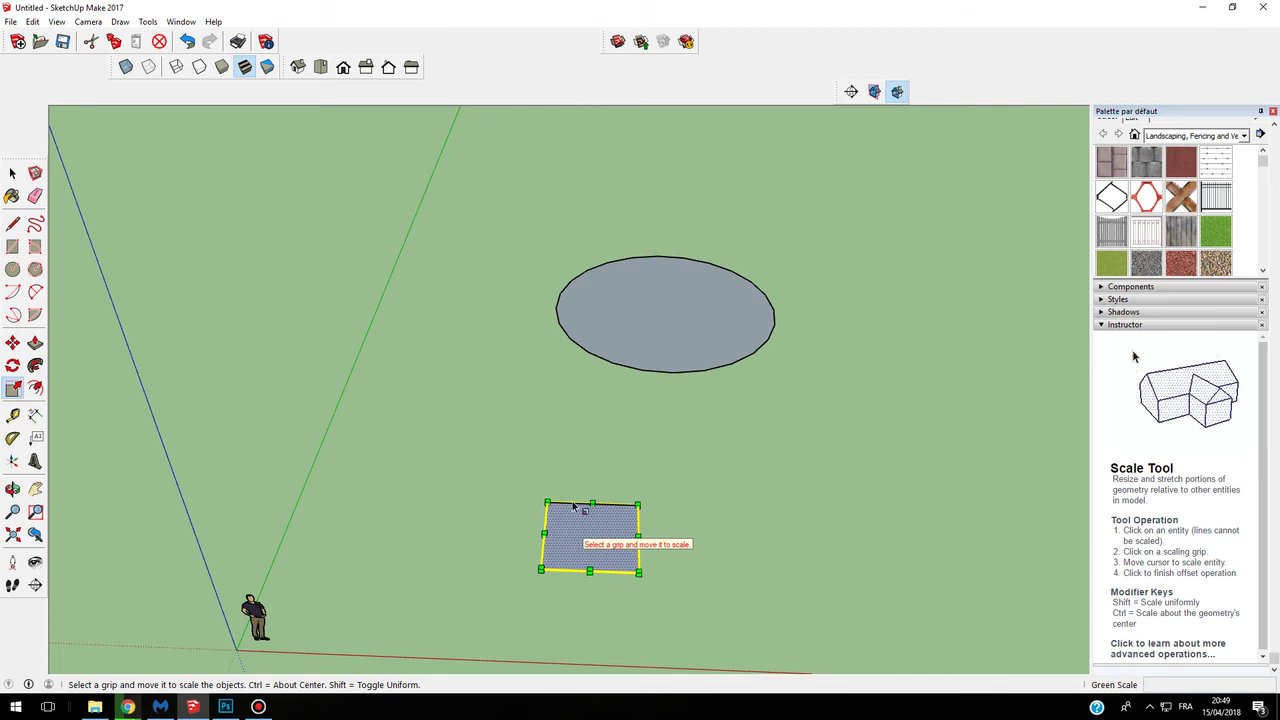
pyautogui.moveTo(547, 502); pyautogui.dragTo(429, 404)
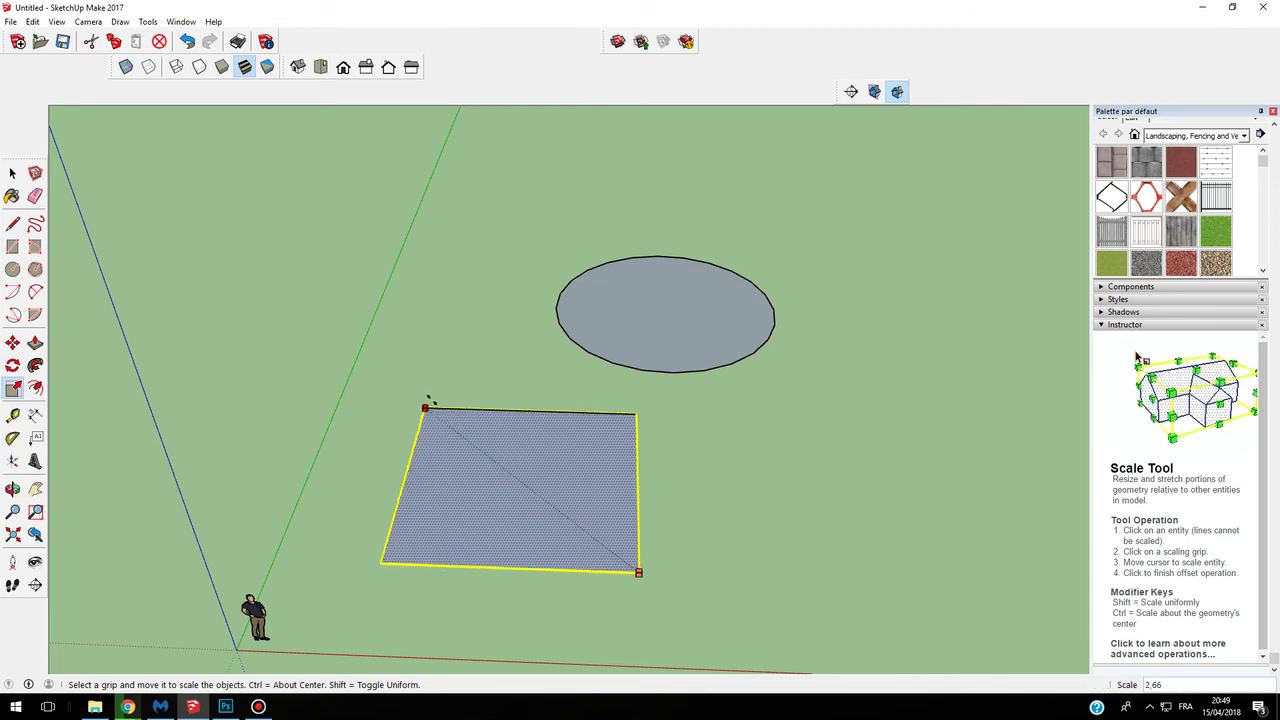
pyautogui.moveTo(637, 485)
pyautogui.mouseDown()
pyautogui.moveTo(740, 485)
pyautogui.moveTo(637, 485)
pyautogui.mouseUp()
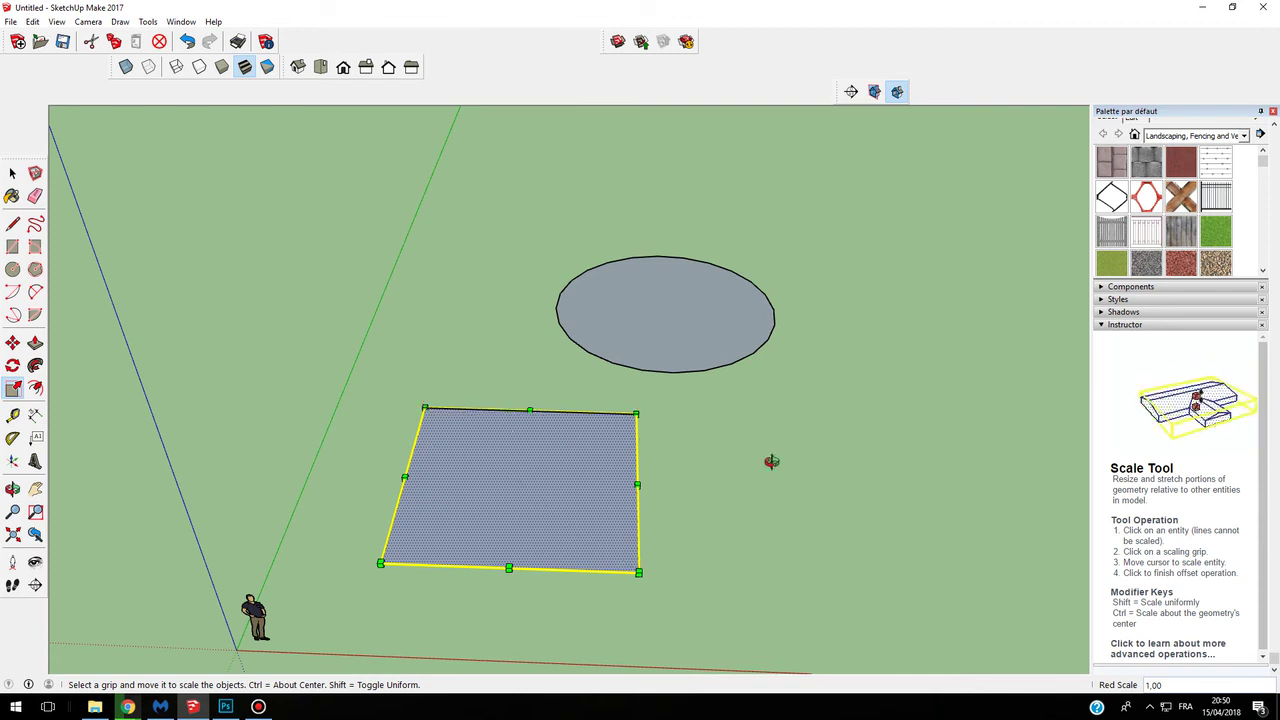
pyautogui.moveTo(766, 463); pyautogui.dragTo(534, 343, button='middle')
pyautogui.moveTo(388, 378); pyautogui.dragTo(537, 500, button='middle')
# Push/Pull the rectangle up to 5,97 m, then pick the circle with the Scale tool
pyautogui.click(12, 173)
pyautogui.click(309, 317)
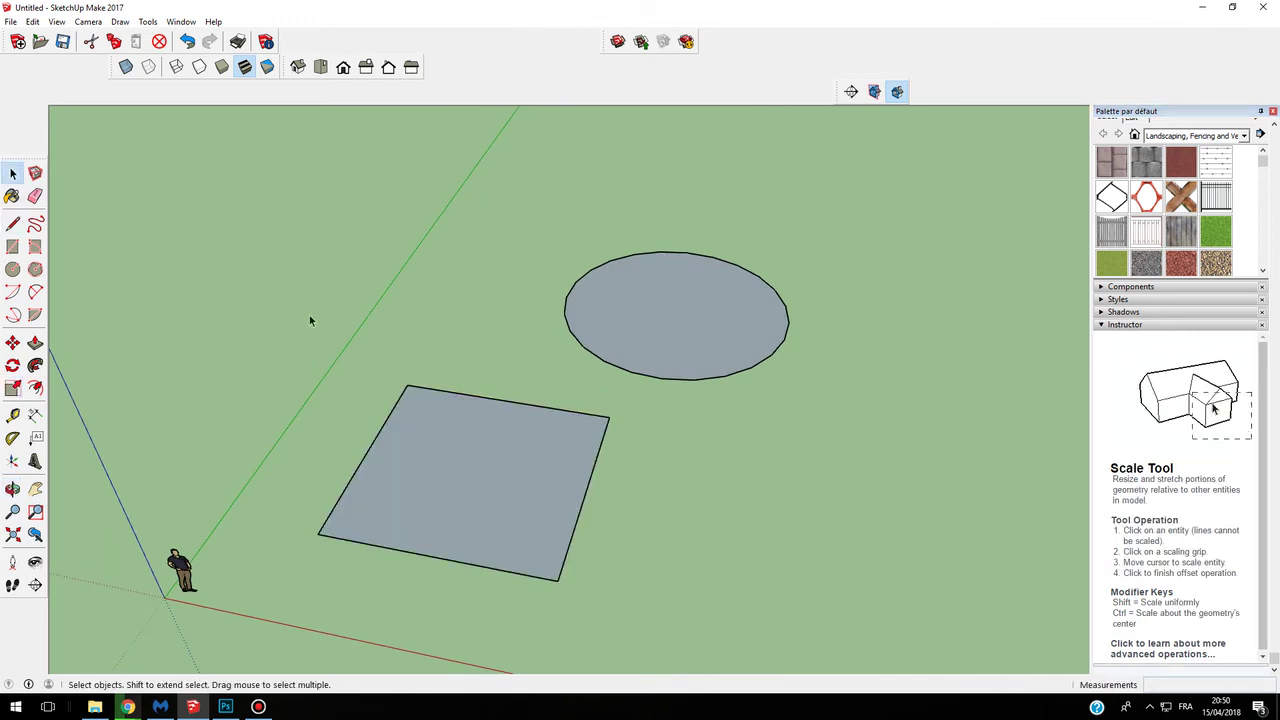
pyautogui.click(35, 343)
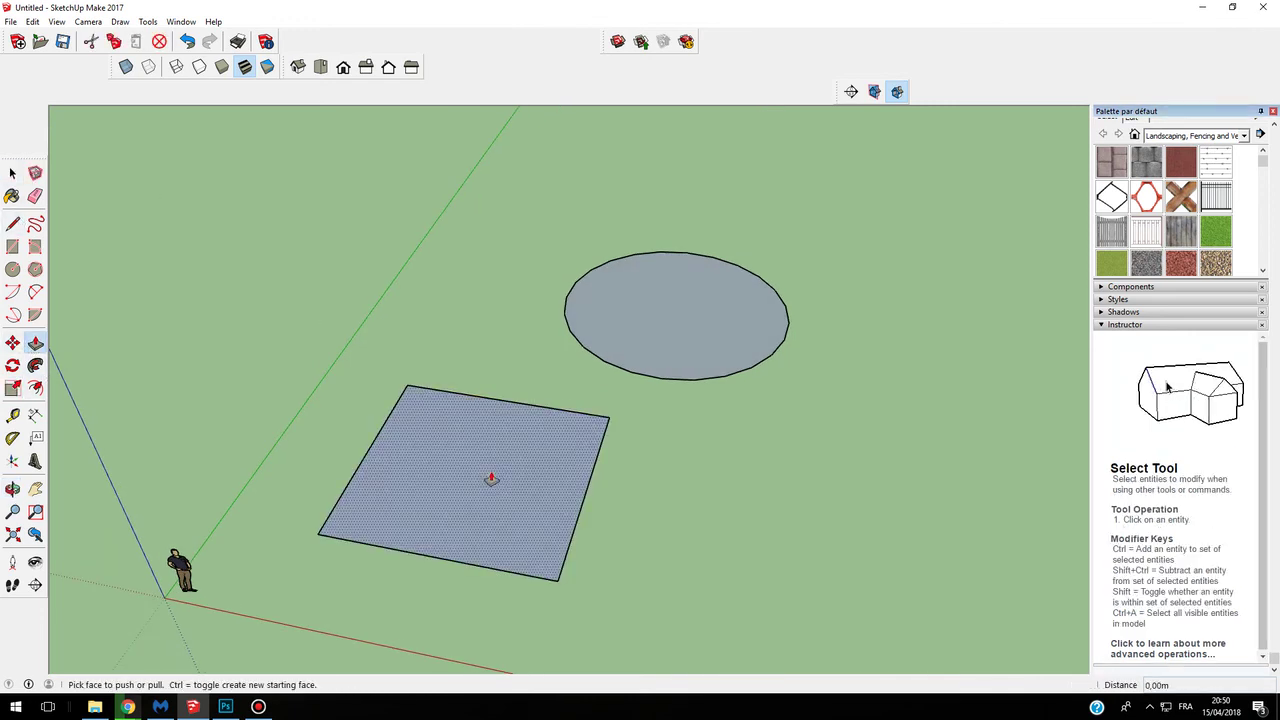
pyautogui.click(489, 478)
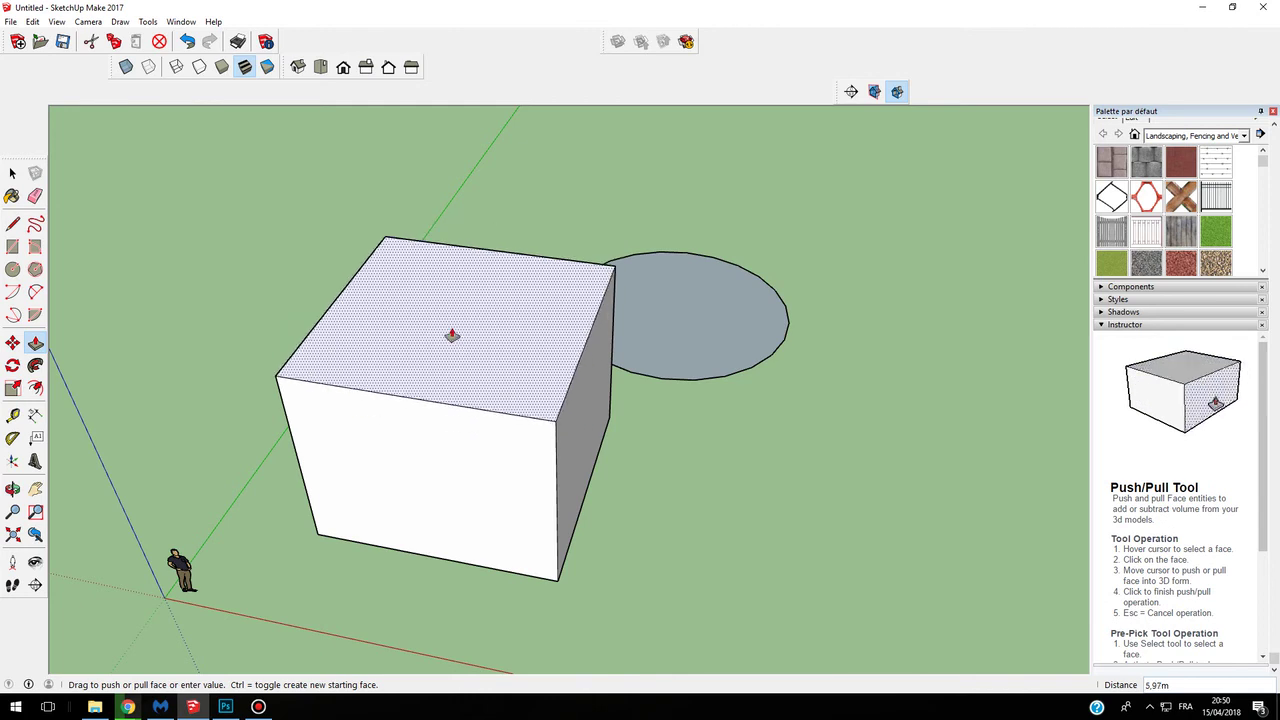
pyautogui.click(449, 337)
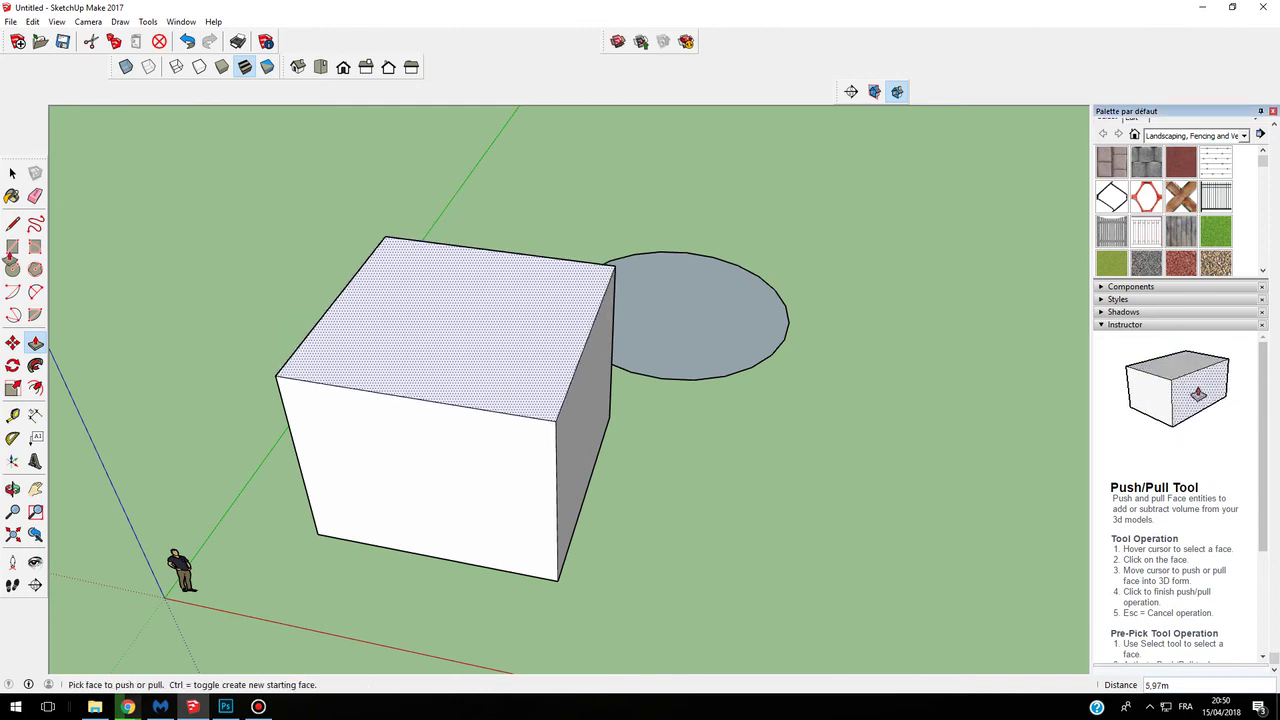
pyautogui.click(13, 389)
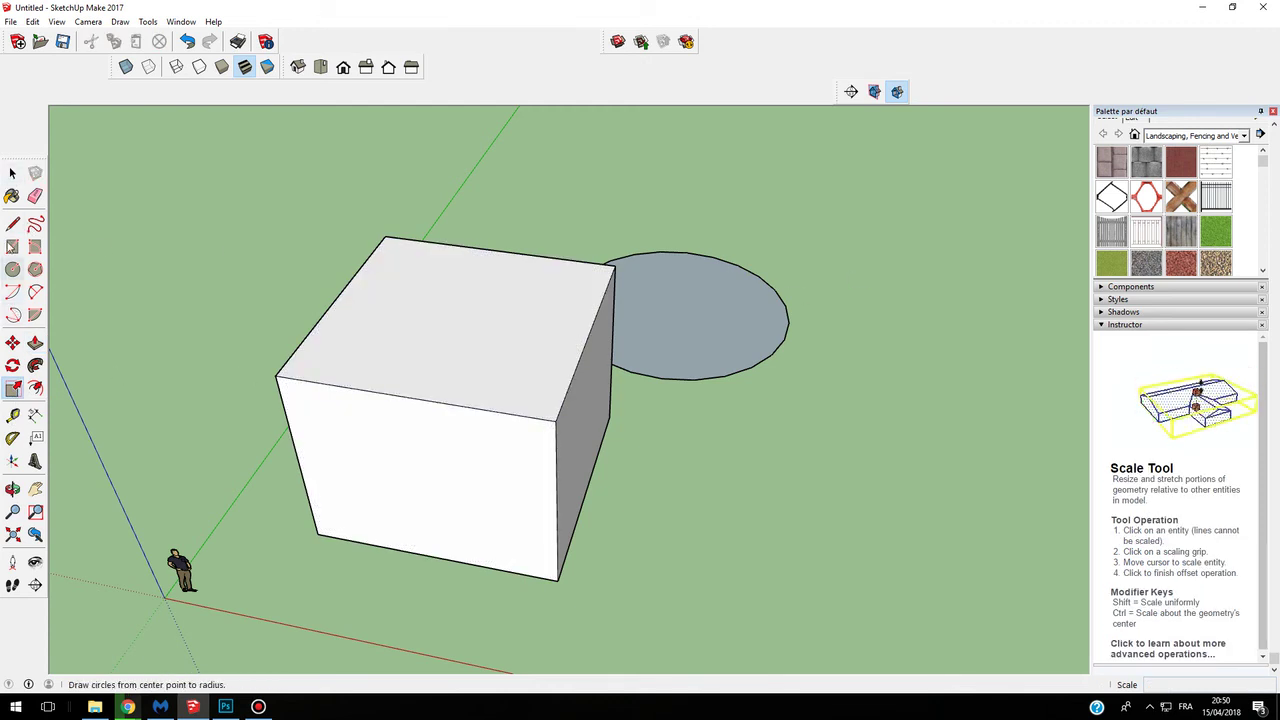
pyautogui.click(770, 330)
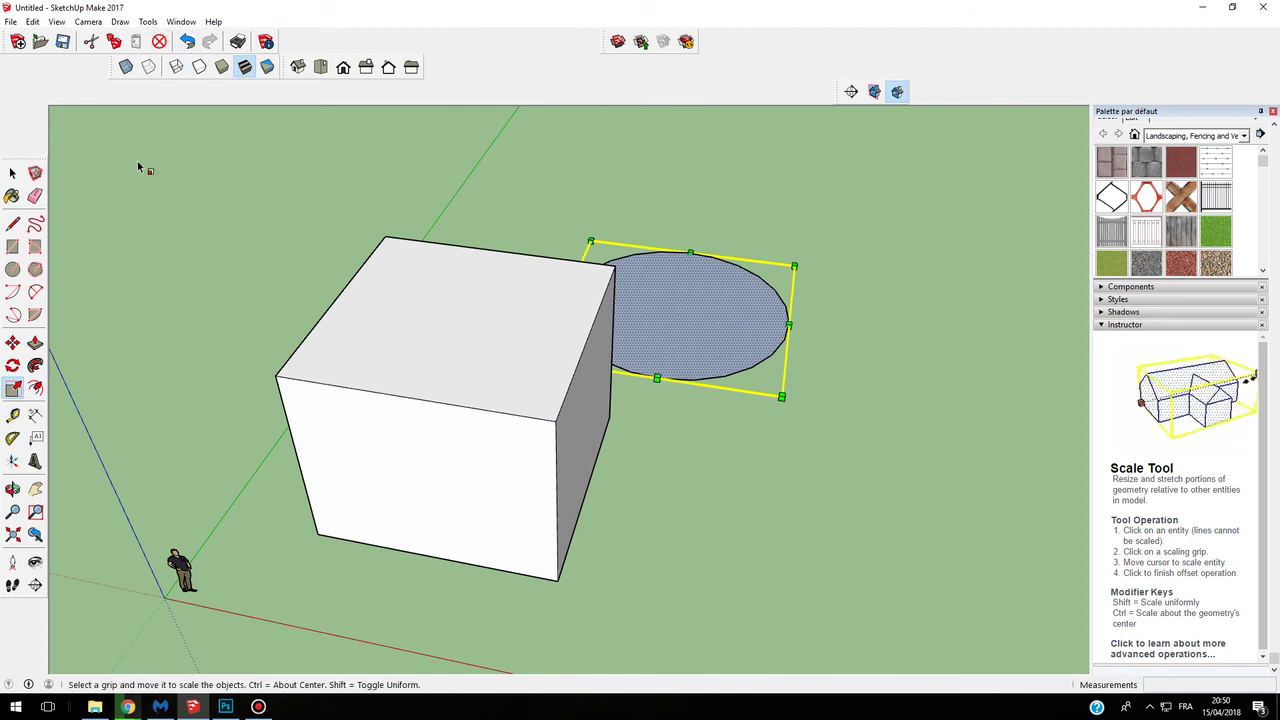
# Erase the flat circle from the ground with the Eraser
pyautogui.click(13, 175)
pyautogui.click(604, 178)
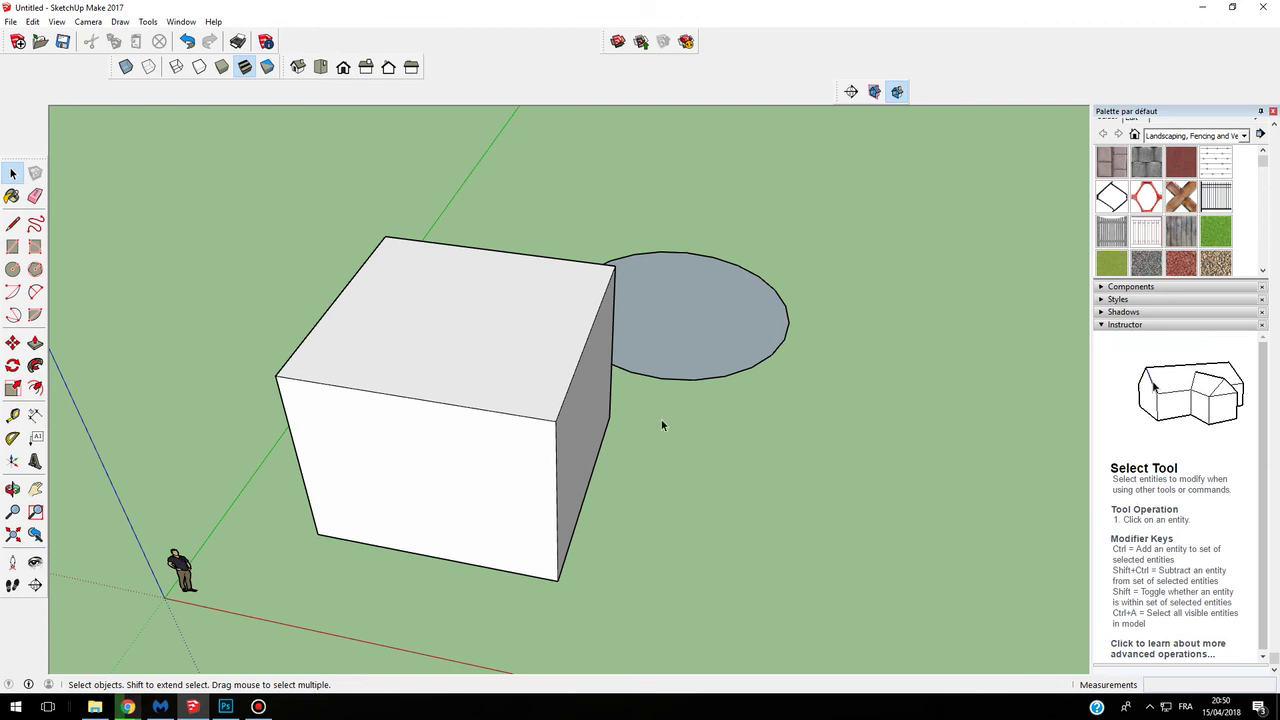
pyautogui.click(35, 196)
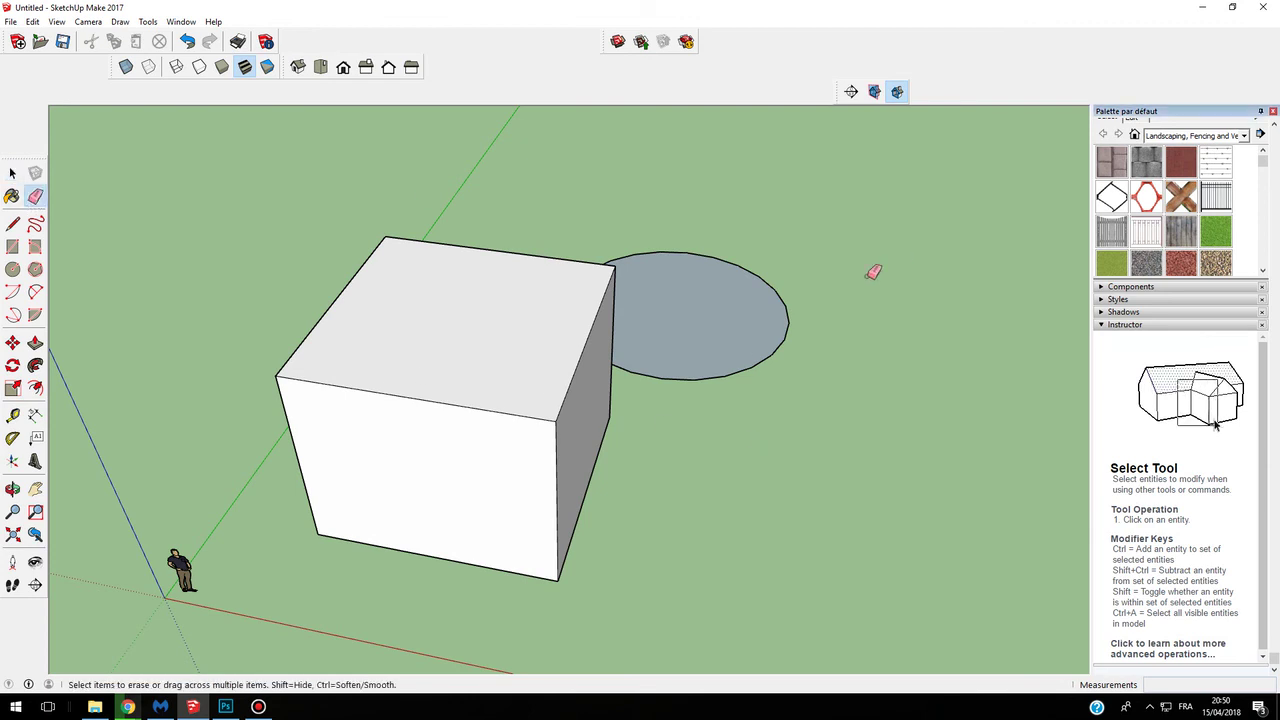
pyautogui.click(787, 289)
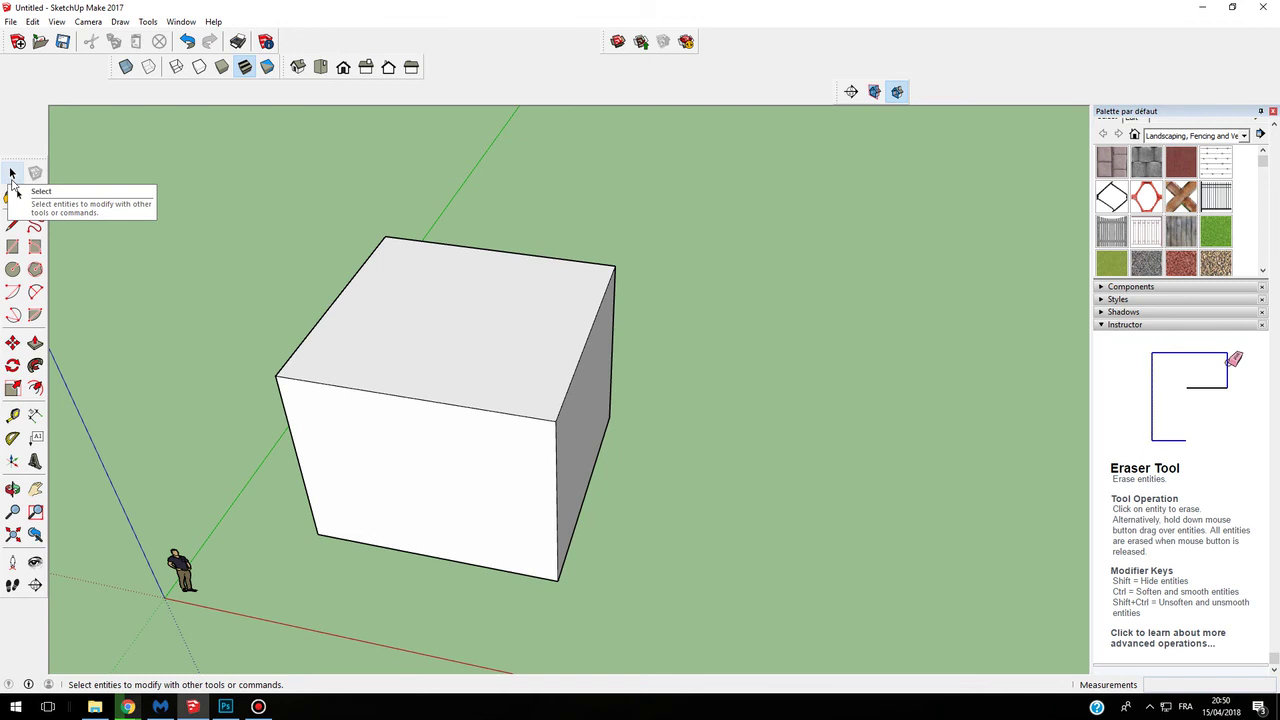
# Select the whole box with a selection window
pyautogui.click(13, 176)
pyautogui.moveTo(290, 208)
pyautogui.mouseDown()
pyautogui.moveTo(494, 286)
pyautogui.moveTo(664, 609)
pyautogui.mouseUp()
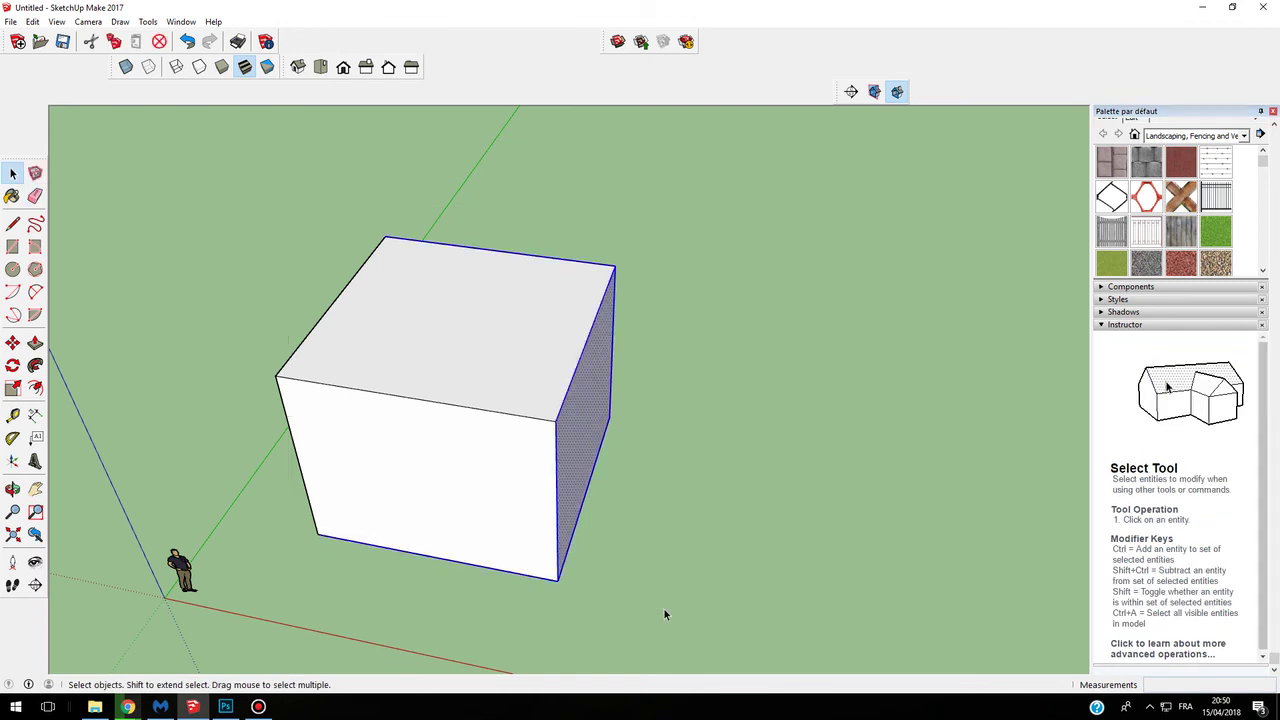
pyautogui.moveTo(828, 592); pyautogui.dragTo(136, 167)
pyautogui.click(679, 602)
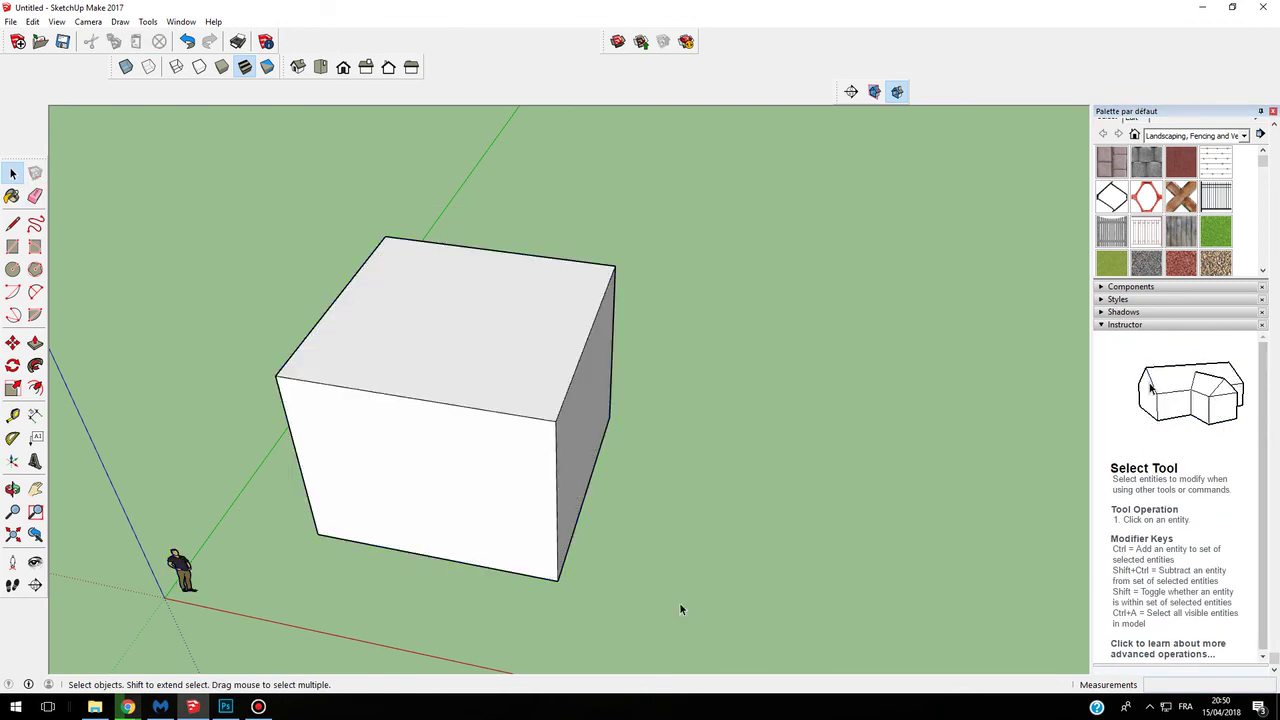
pyautogui.moveTo(256, 200); pyautogui.dragTo(256, 200)
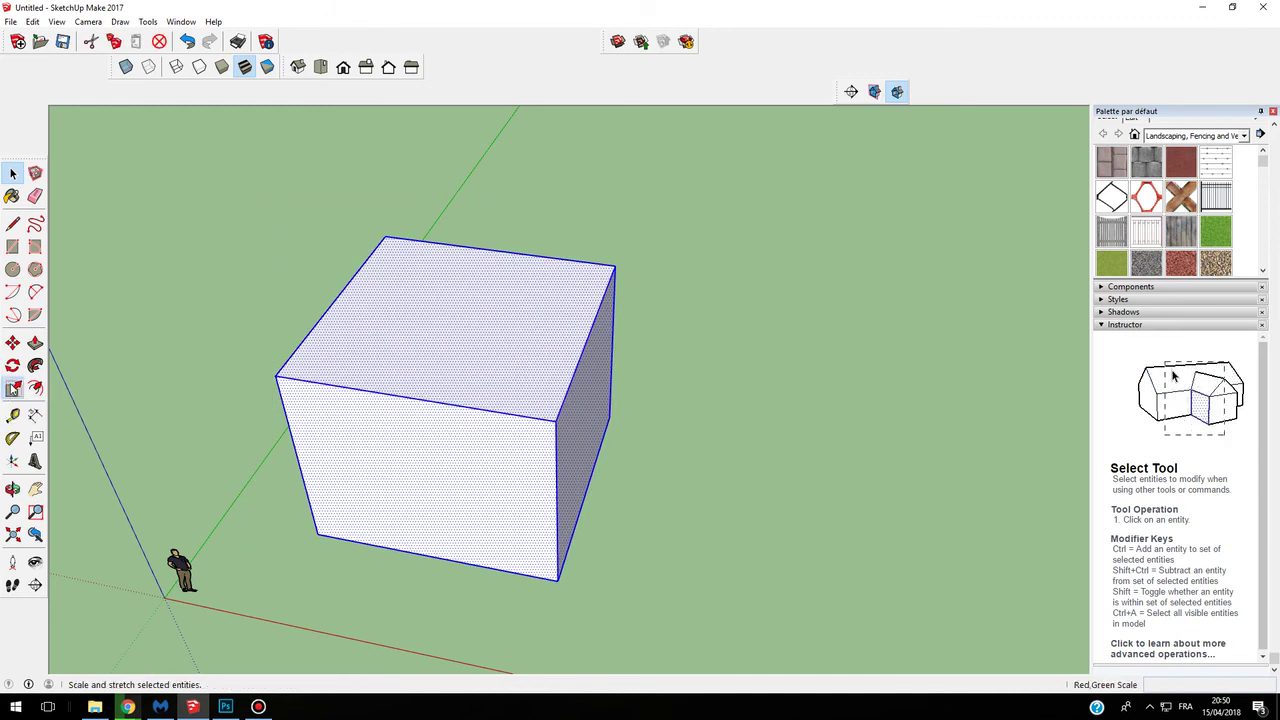
# Orbit lower and shrink the box uniformly from its corner grips into a smaller cube
pyautogui.press('s')
pyautogui.moveTo(680, 403); pyautogui.dragTo(560, 381, button='middle')
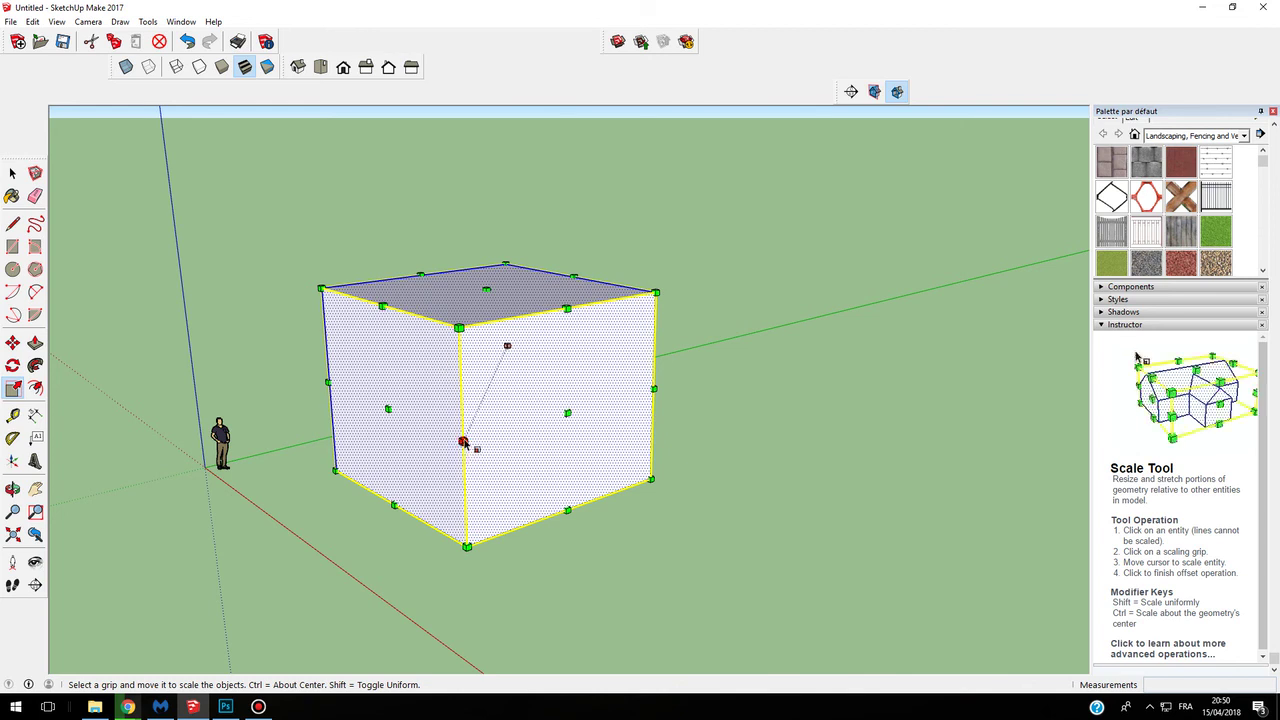
pyautogui.moveTo(471, 446); pyautogui.dragTo(215, 354, button='middle')
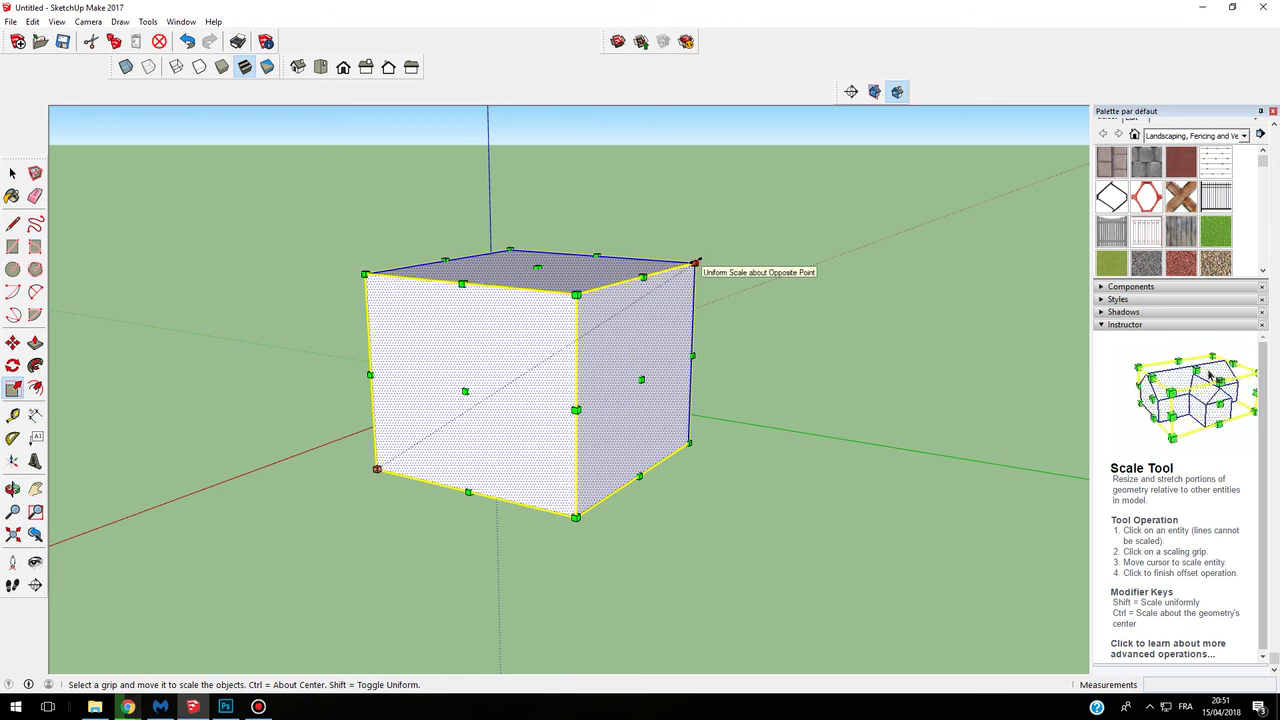
pyautogui.moveTo(697, 262); pyautogui.dragTo(727, 280)
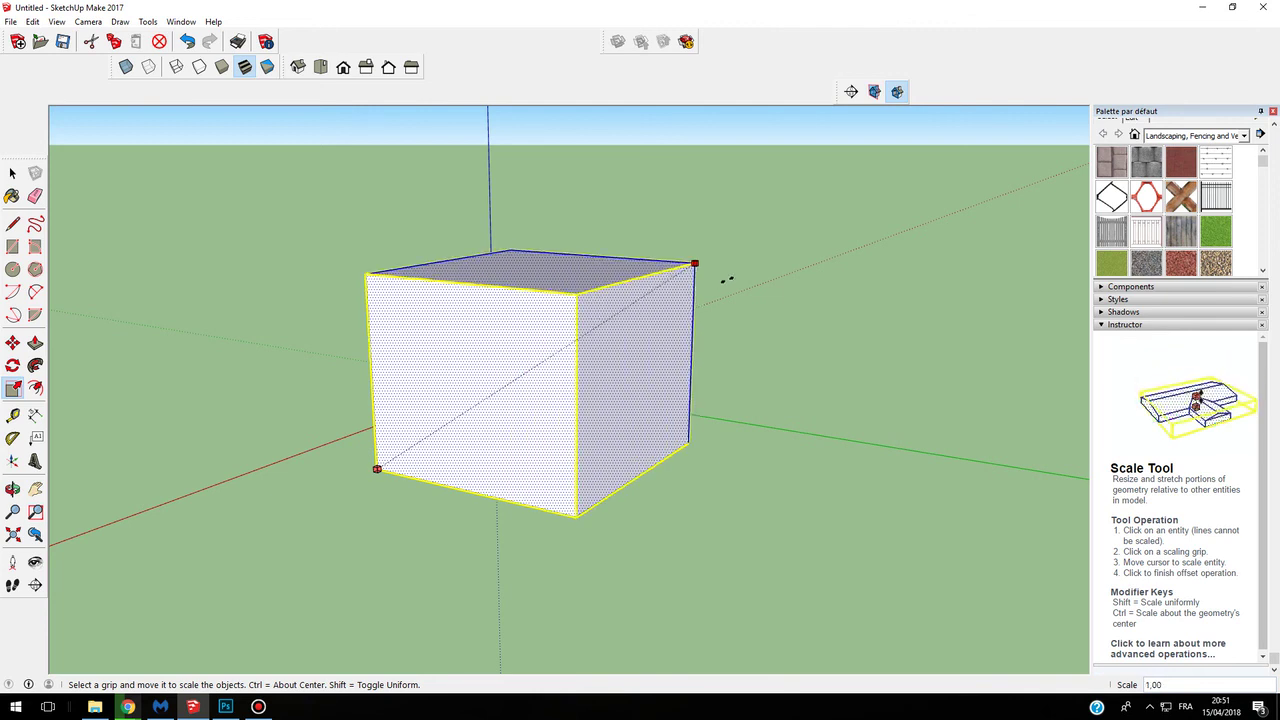
pyautogui.moveTo(646, 298); pyautogui.dragTo(694, 265)
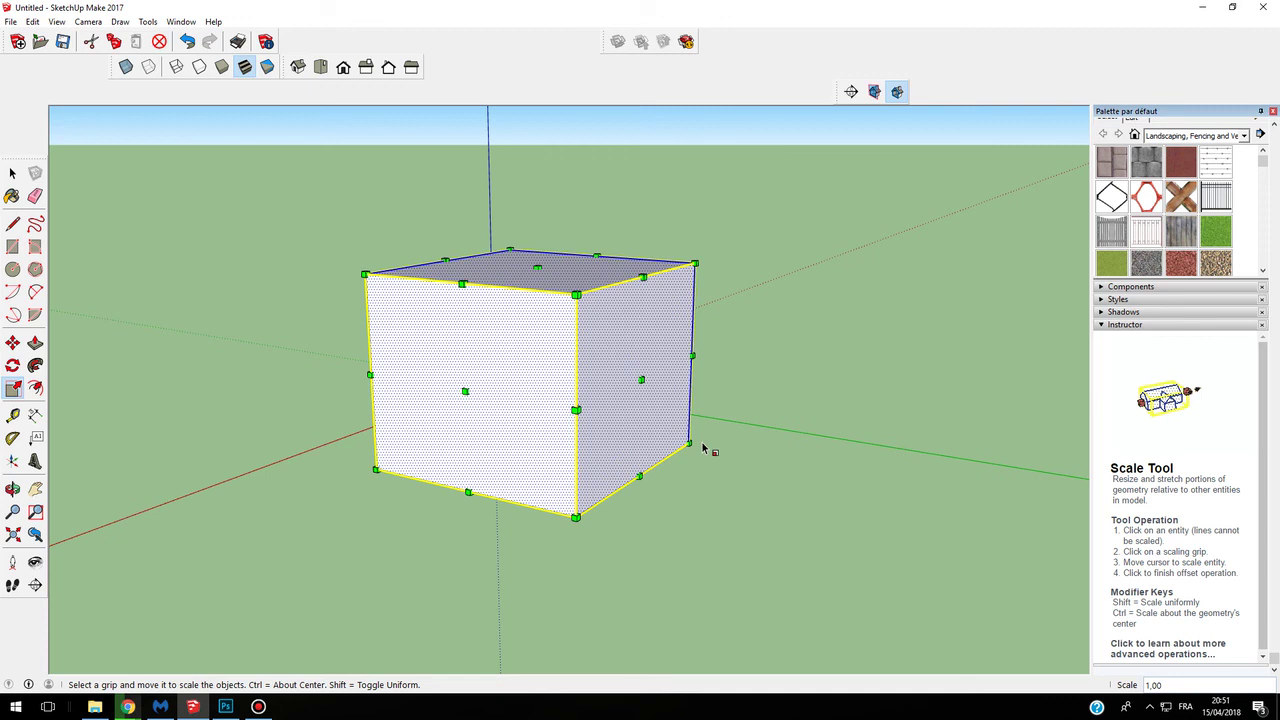
pyautogui.moveTo(690, 446)
pyautogui.mouseDown()
pyautogui.moveTo(560, 378)
pyautogui.moveTo(692, 445)
pyautogui.mouseUp()
pyautogui.moveTo(548, 342); pyautogui.dragTo(565, 320, button='middle')
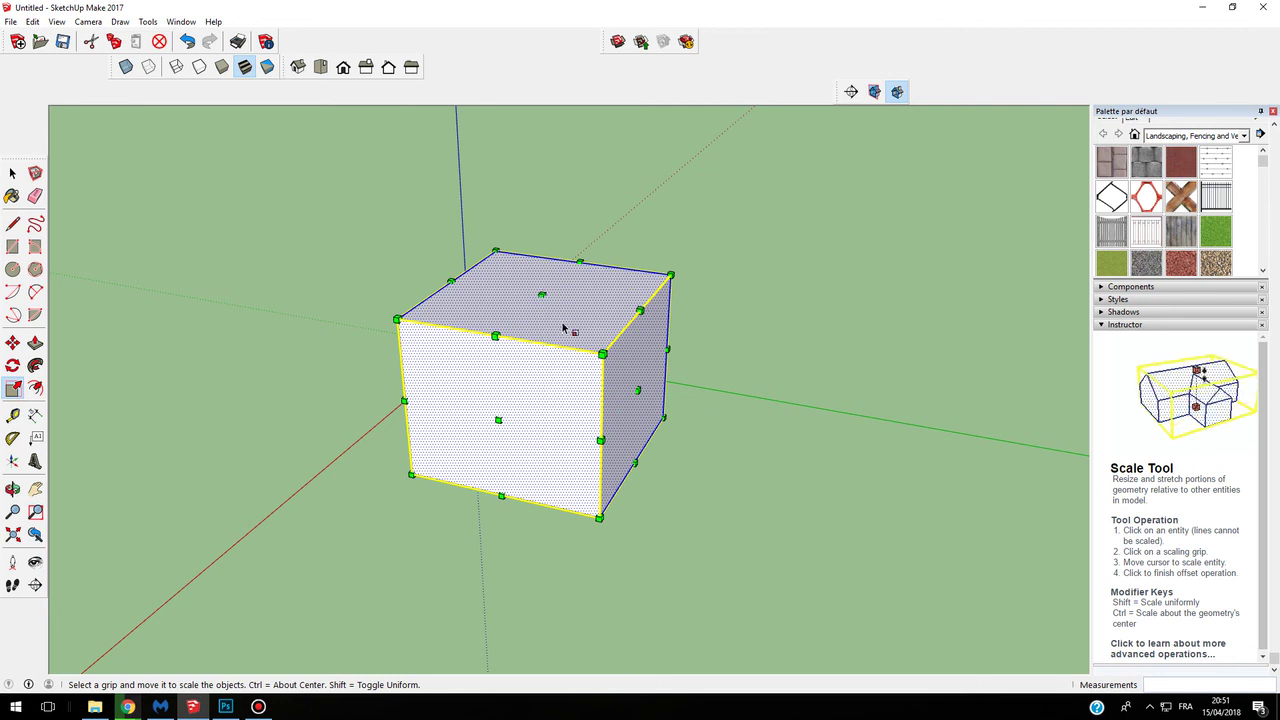
pyautogui.moveTo(563, 328); pyautogui.dragTo(580, 297, button='middle')
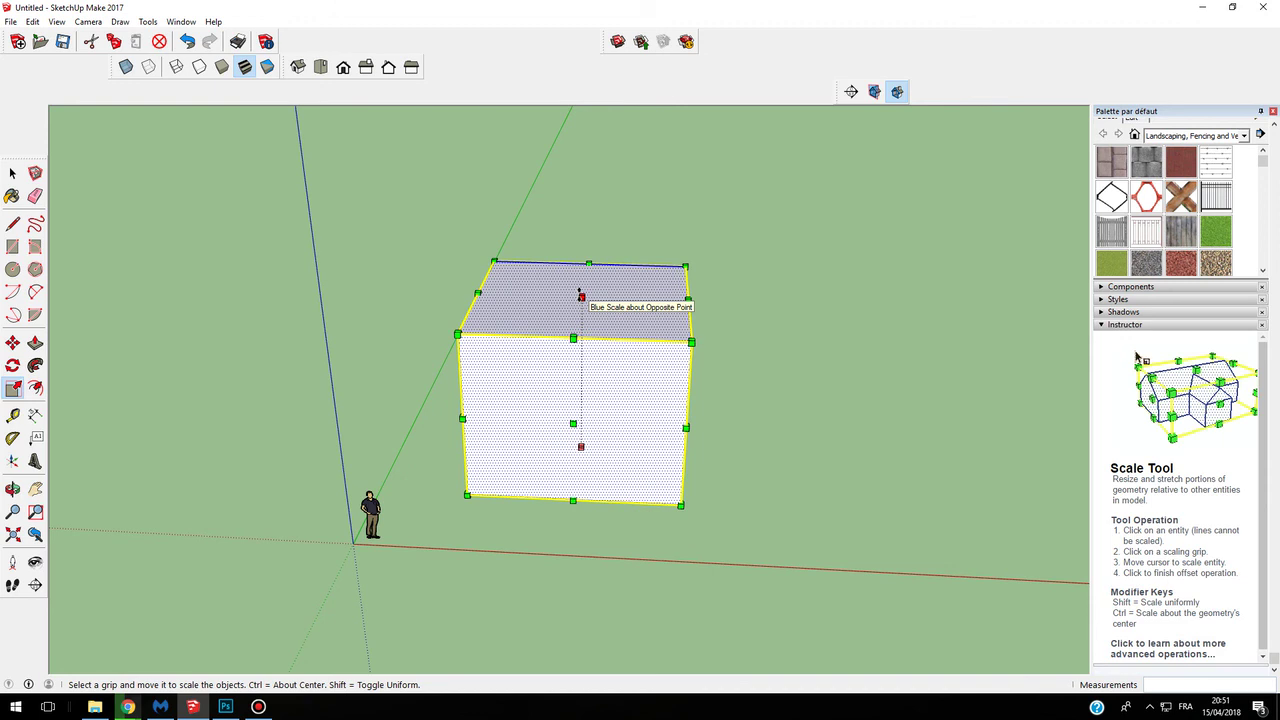
# Stretch the cube along the blue axis to a blue scale of 1.11
pyautogui.moveTo(581, 295); pyautogui.dragTo(577, 334)
pyautogui.moveTo(577, 334); pyautogui.dragTo(430, 260, button='middle')
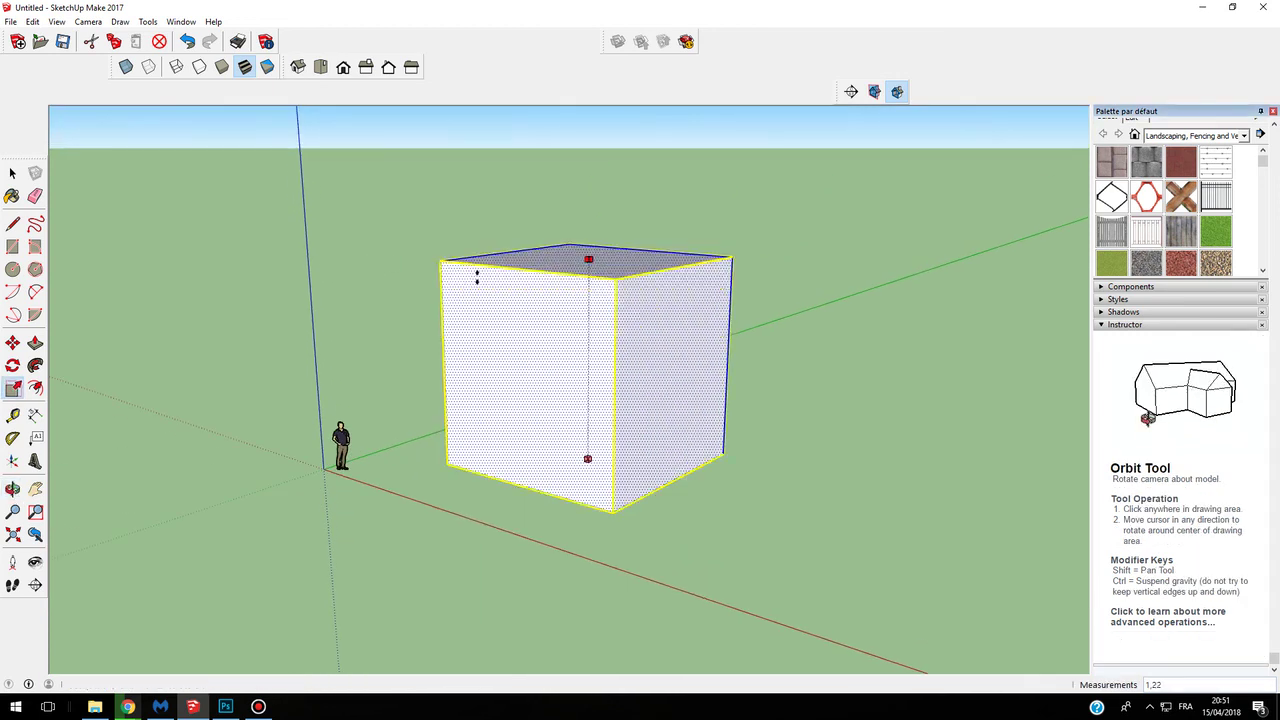
pyautogui.moveTo(535, 292); pyautogui.dragTo(575, 285)
pyautogui.moveTo(575, 285); pyautogui.dragTo(666, 423, button='middle')
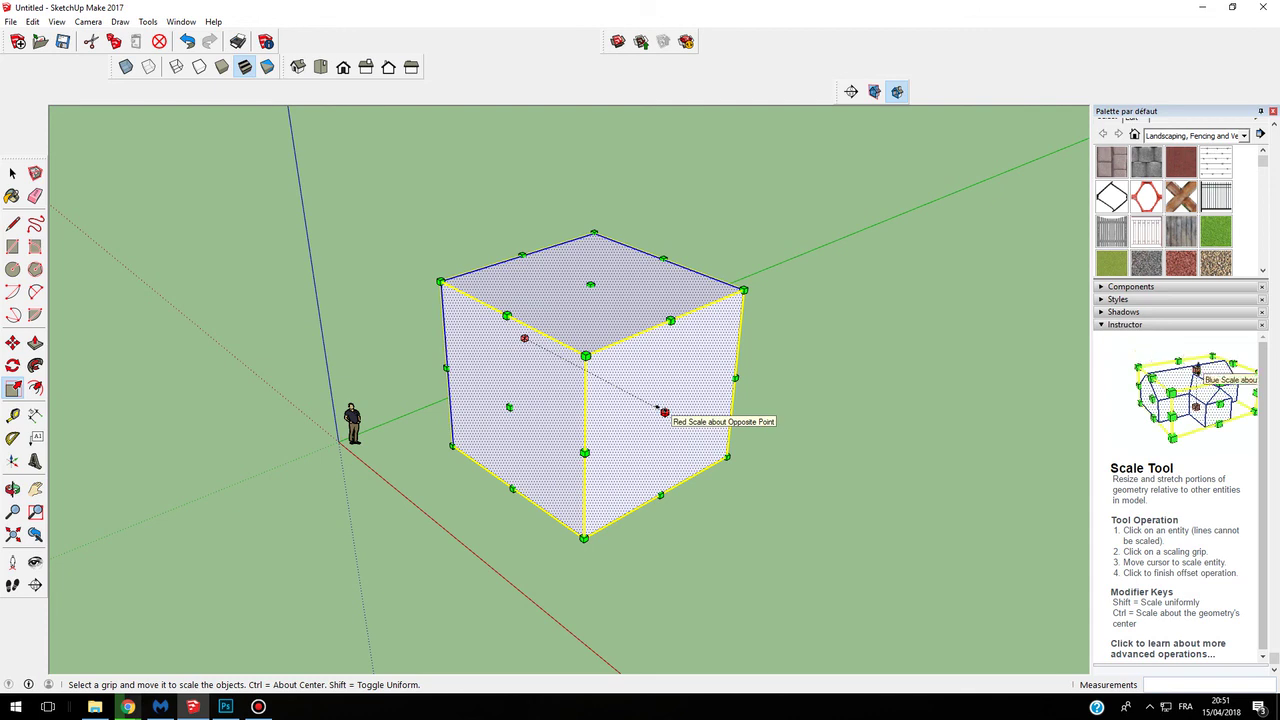
pyautogui.click(662, 410)
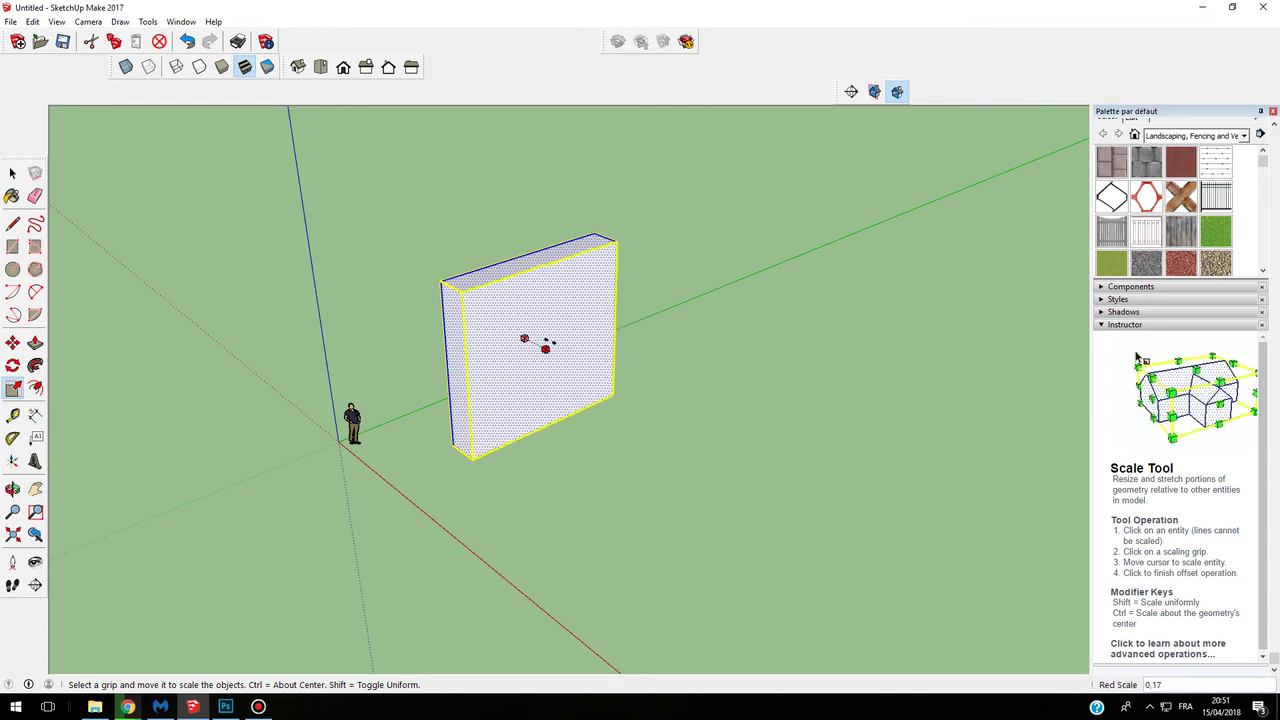
# Scale the box to red scale 1.22, then resize it along the green and blue axes
pyautogui.click(690, 447)
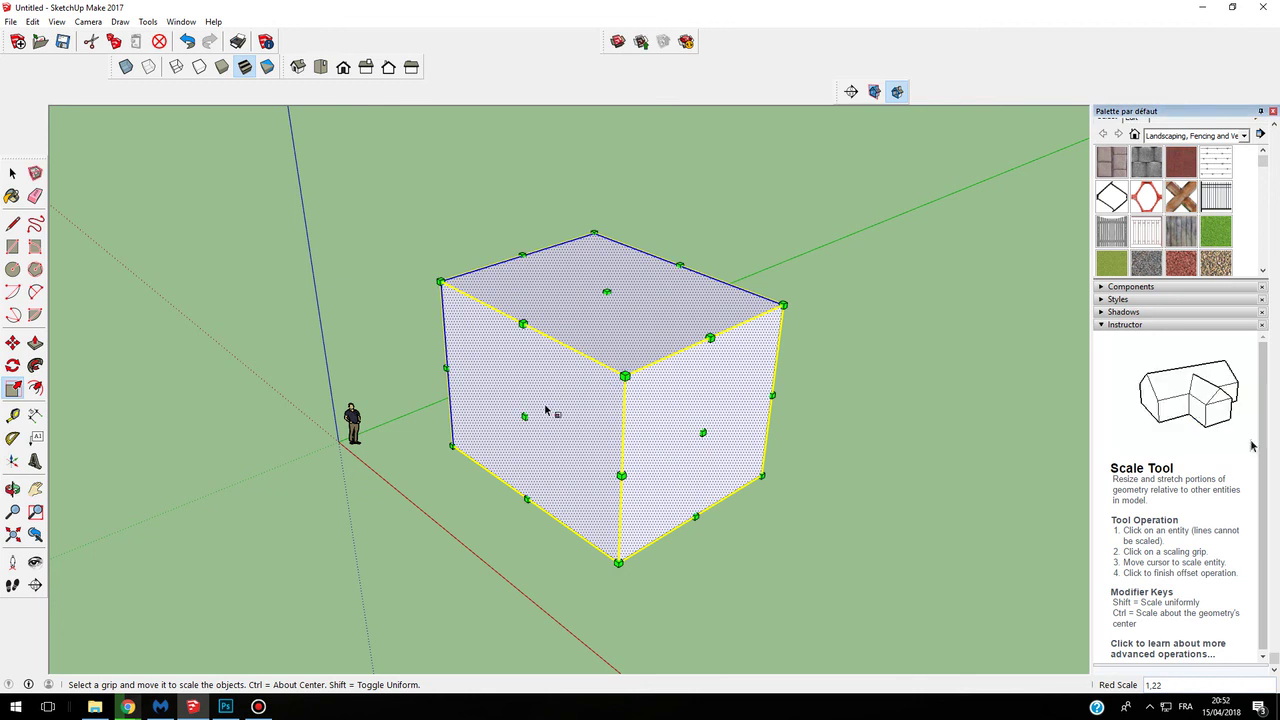
pyautogui.moveTo(517, 417); pyautogui.dragTo(597, 348, button='middle')
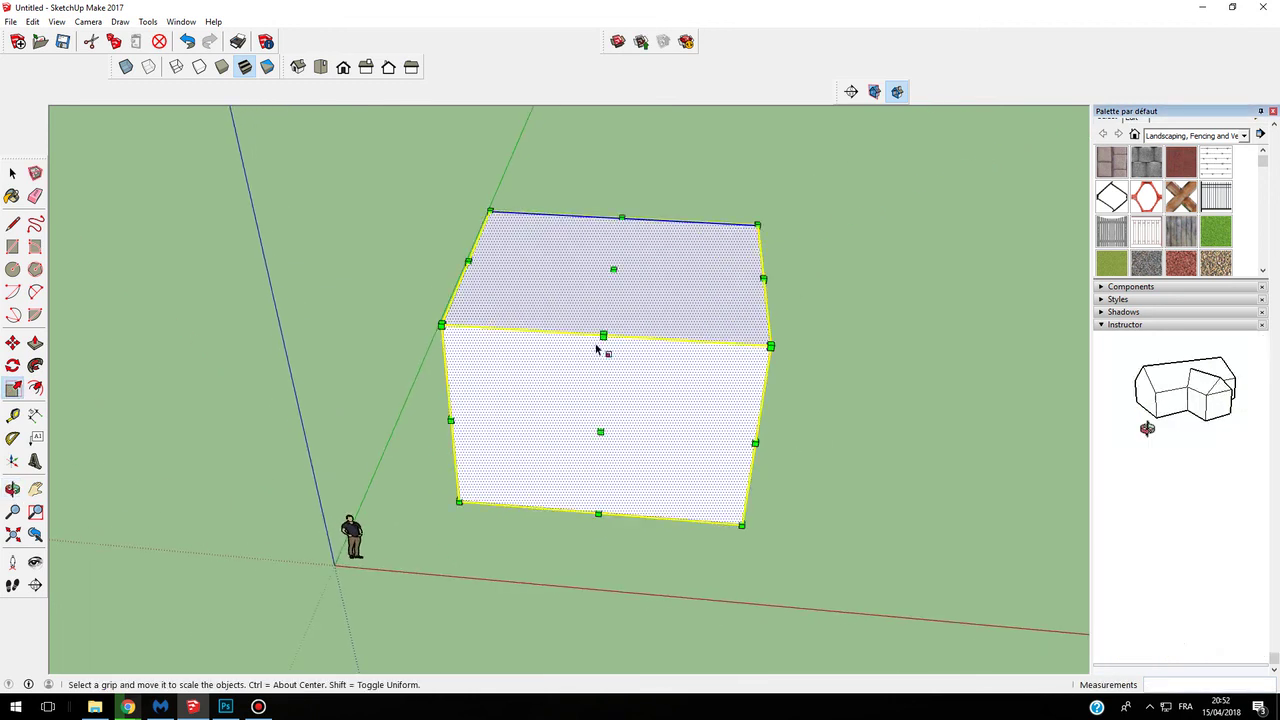
pyautogui.click(604, 336)
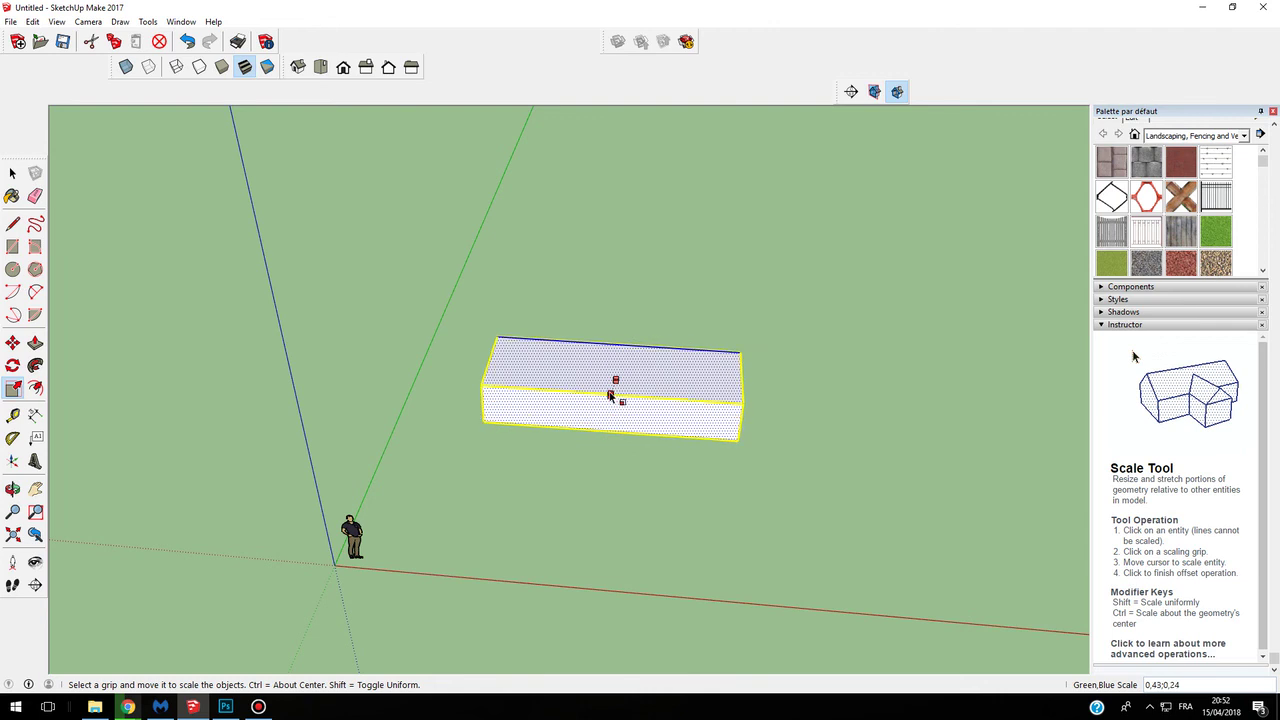
pyautogui.moveTo(610, 395); pyautogui.dragTo(632, 312)
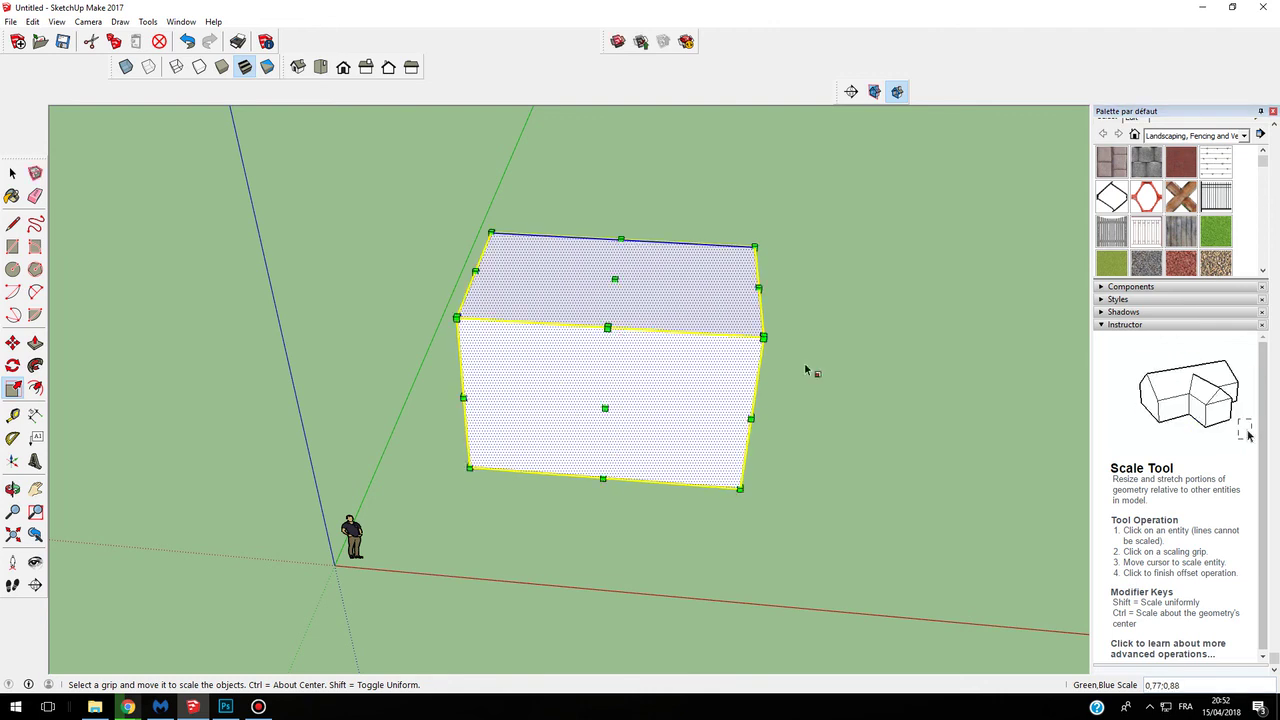
pyautogui.moveTo(814, 366); pyautogui.dragTo(306, 283, button='middle')
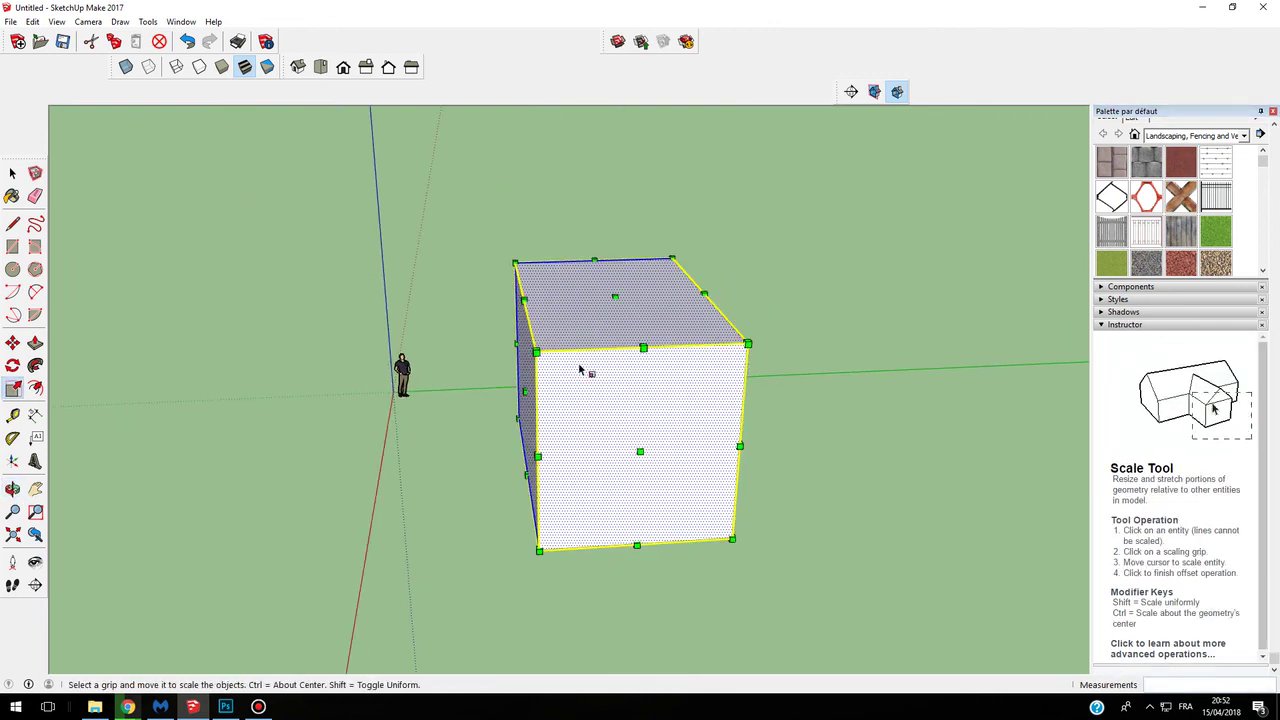
pyautogui.moveTo(729, 371); pyautogui.dragTo(582, 311, button='middle')
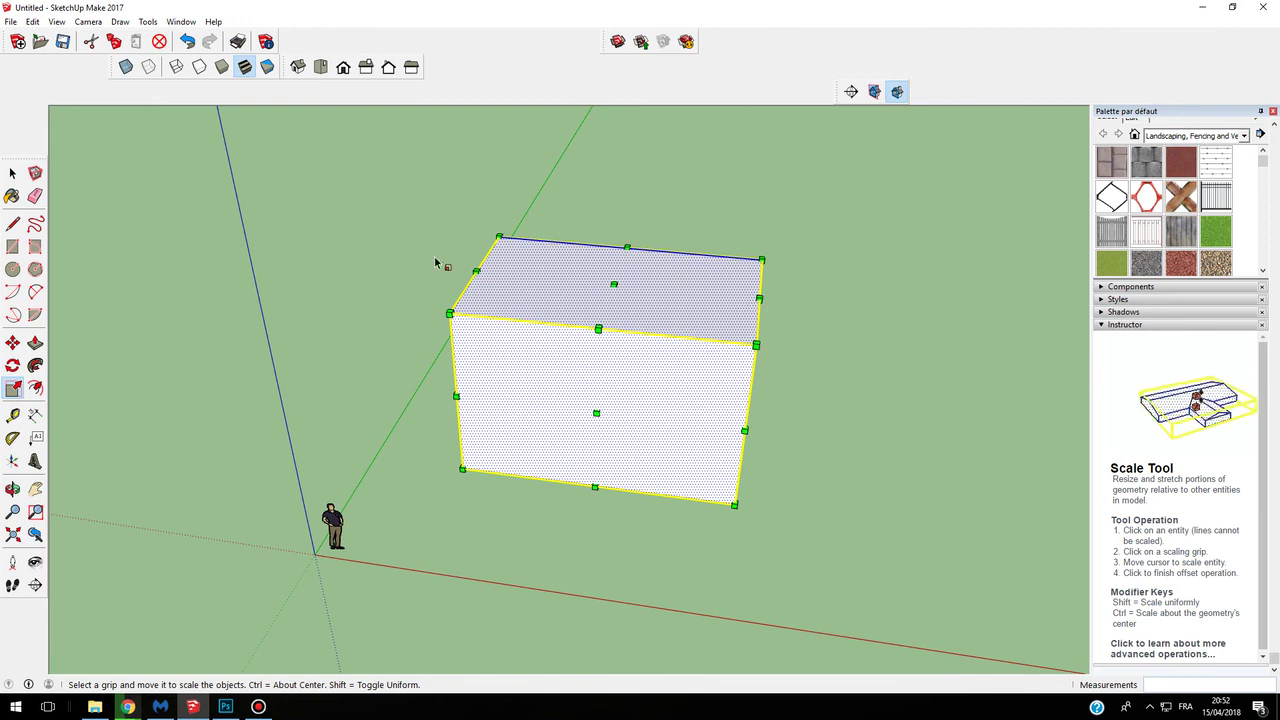
# Orbit to an almost straight-on front view of the white box
pyautogui.moveTo(411, 268); pyautogui.dragTo(473, 208, button='middle')
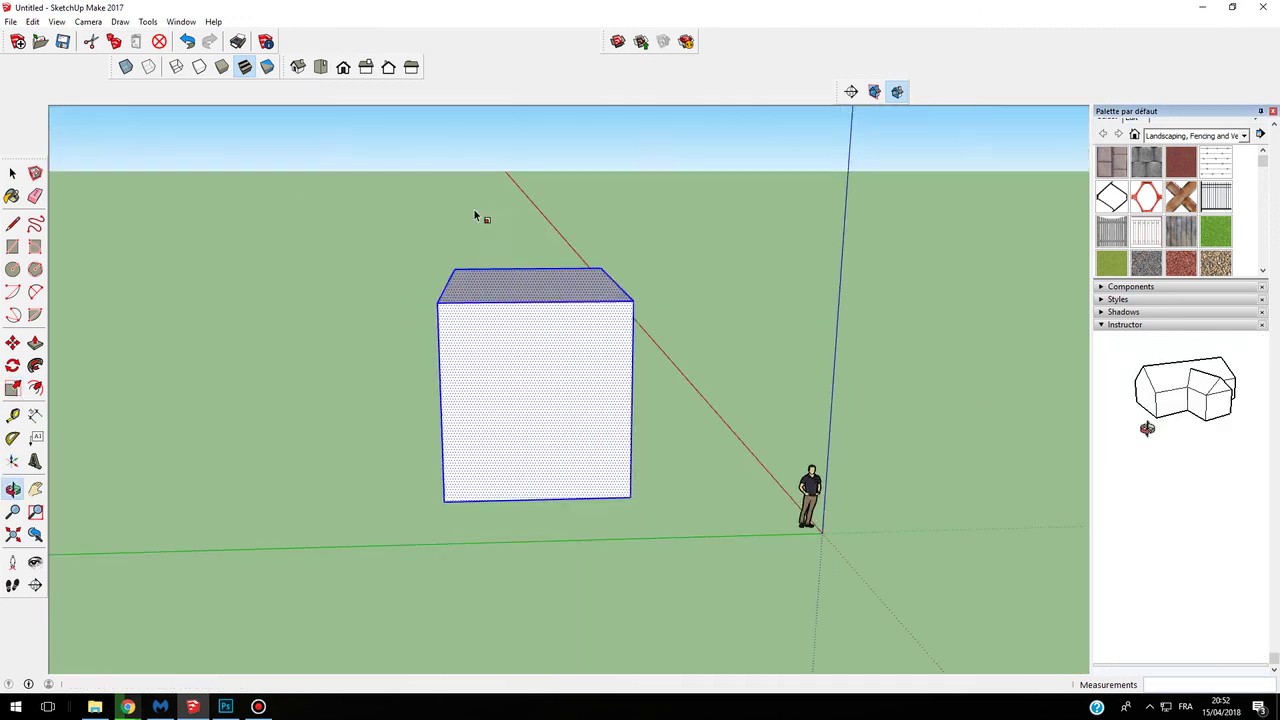